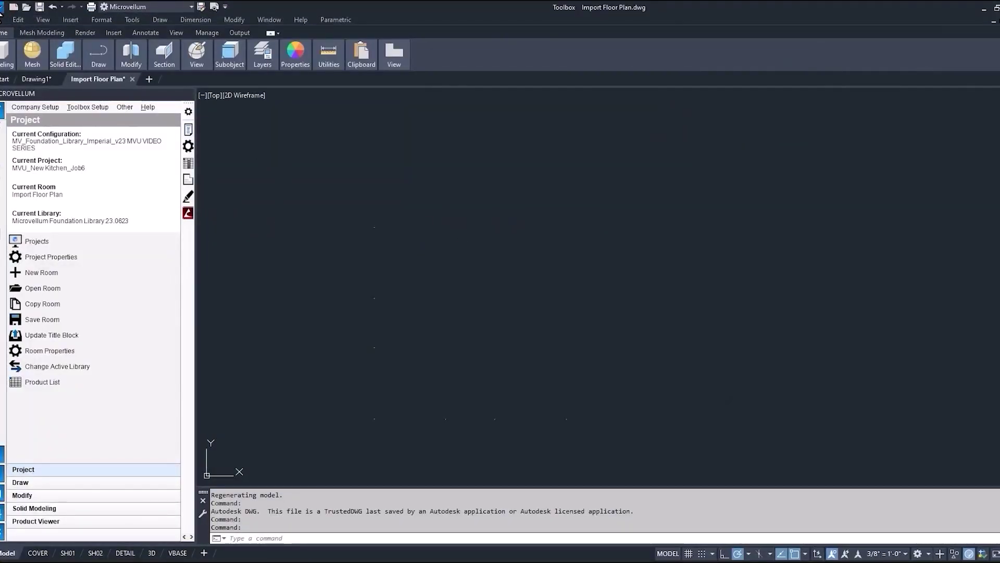
Import Sample Ground Floor Plan.pdf into the drawing as a block using the default import options
{"action": "left_click", "coordinate": [2, 15]}
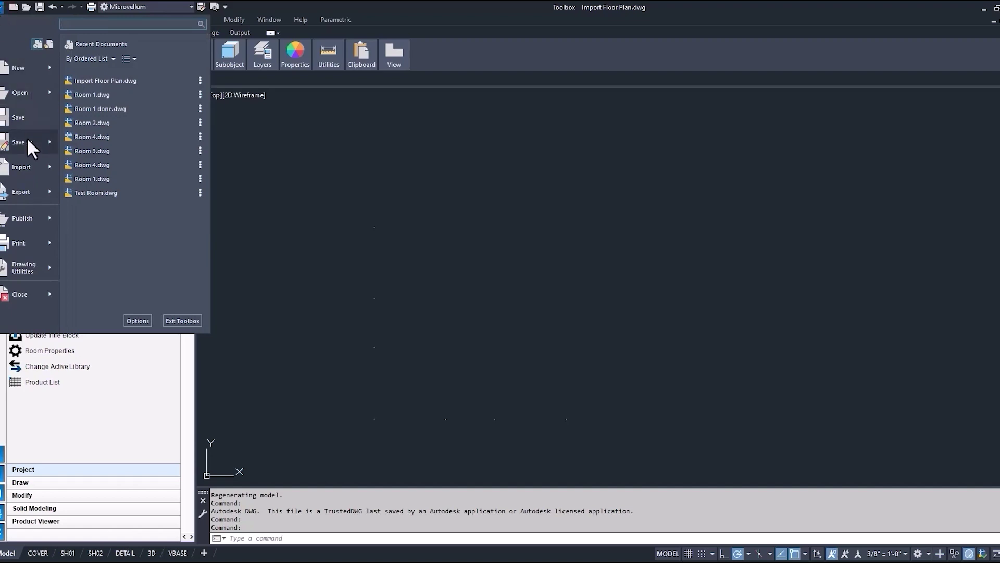
{"action": "mouse_move", "coordinate": [20, 161]}
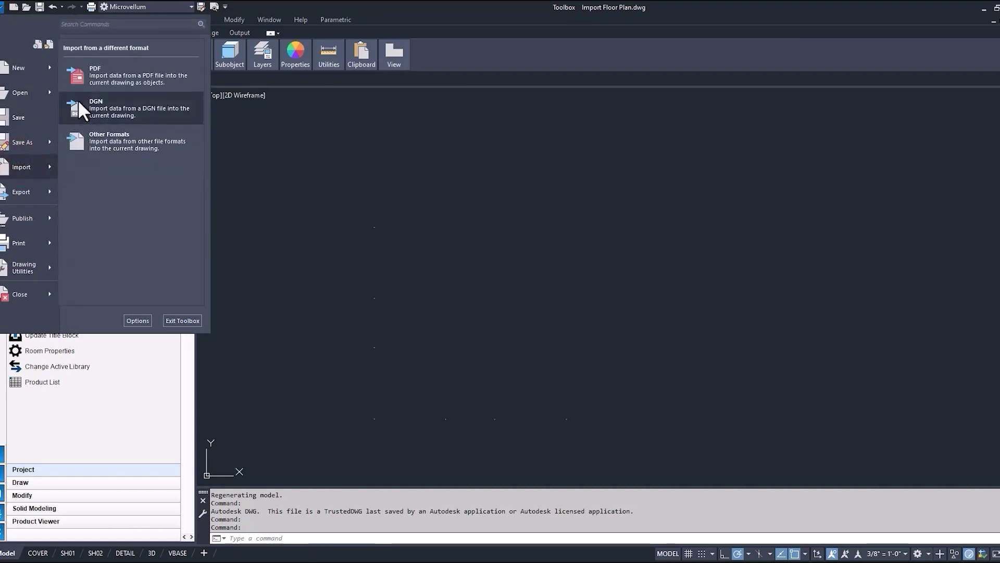
{"action": "left_click", "coordinate": [92, 72]}
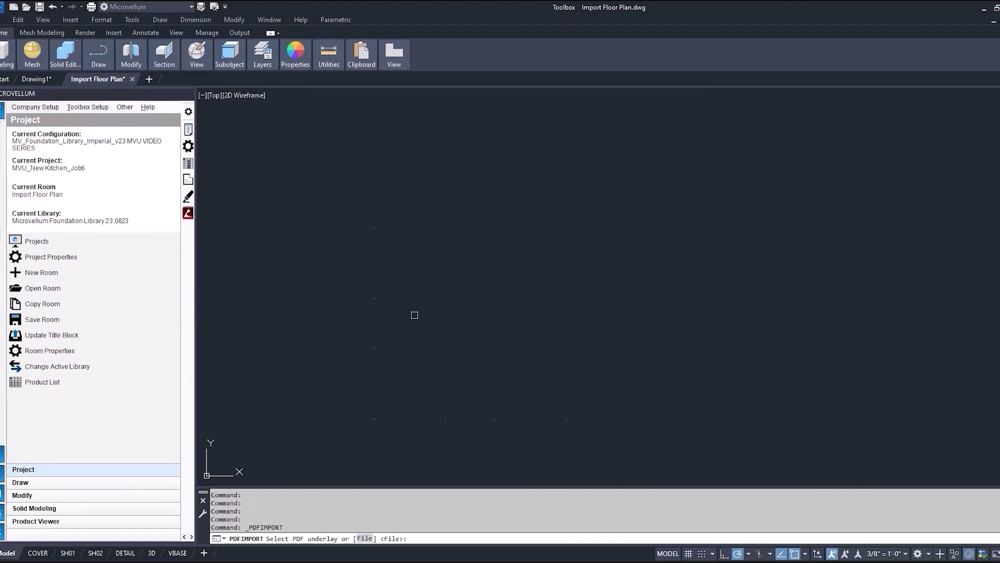
{"action": "key", "text": "Return"}
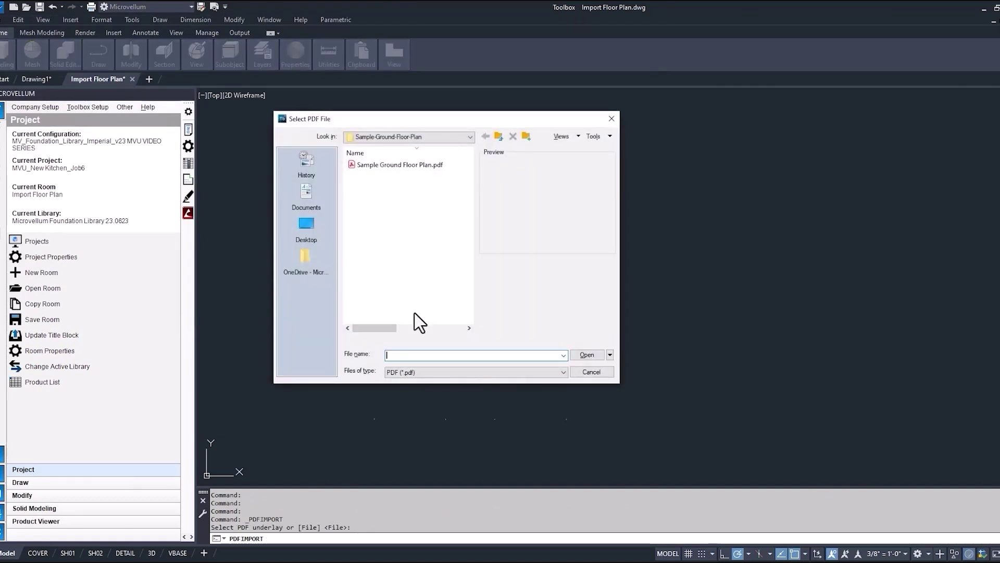
{"action": "left_click", "coordinate": [413, 165]}
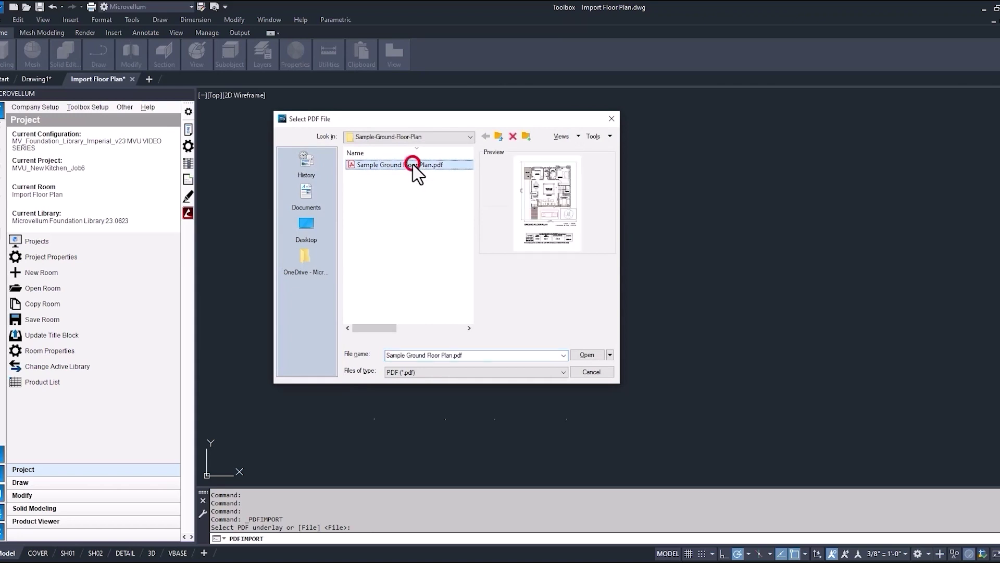
{"action": "left_click", "coordinate": [586, 355]}
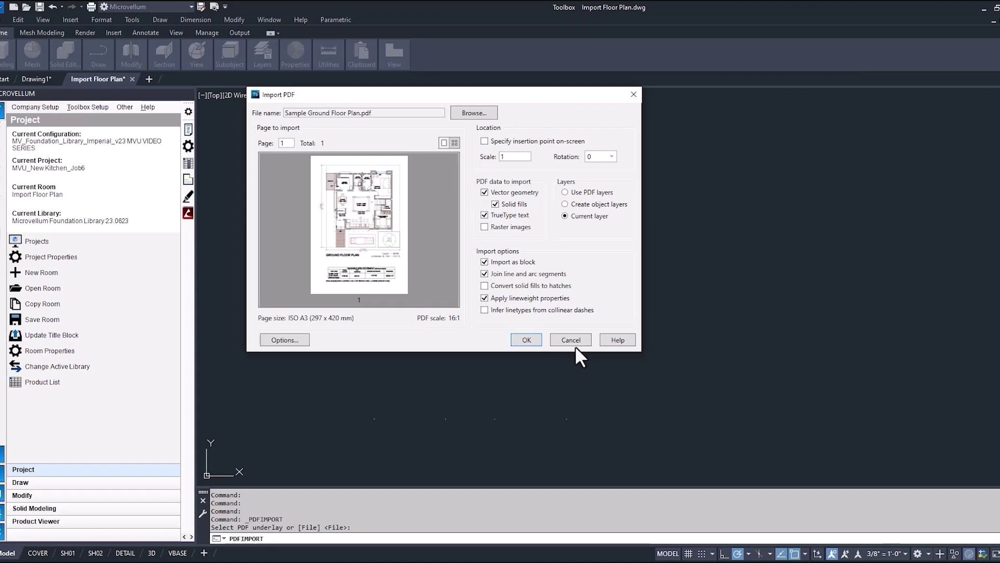
{"action": "left_click", "coordinate": [522, 339]}
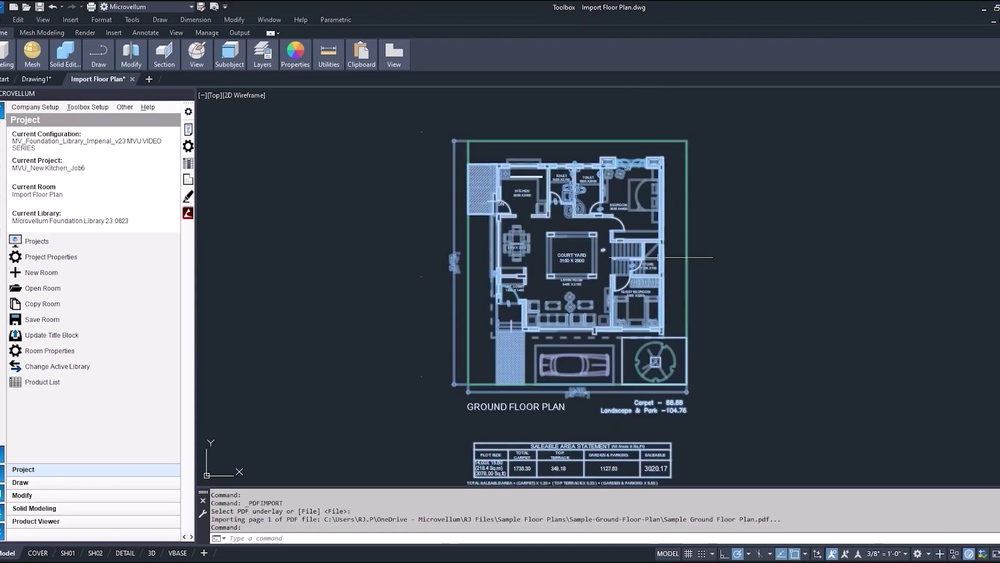
Clear the selection of the imported plan and zoom in on it
{"action": "key", "text": "Escape"}
{"action": "key", "text": "Escape"}
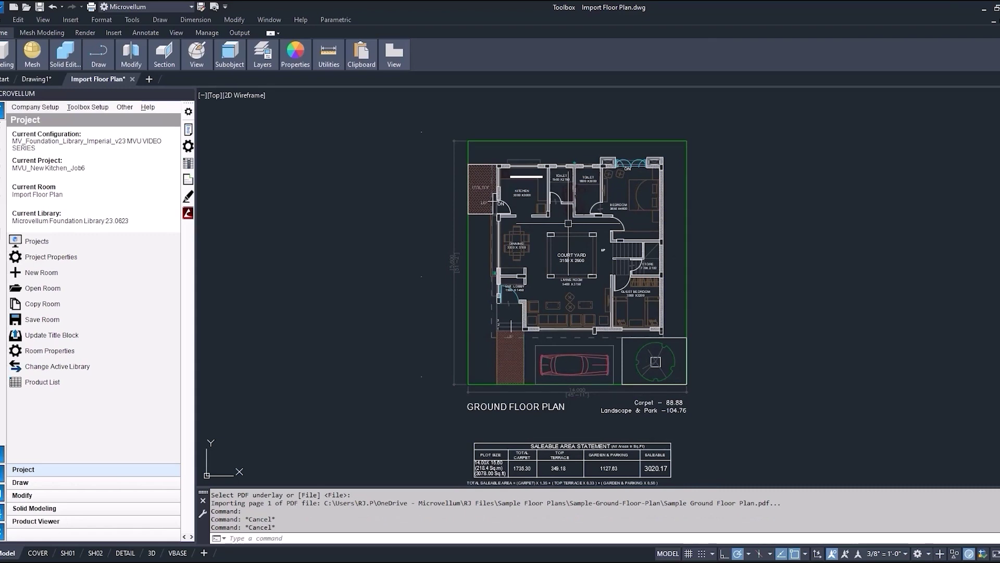
{"action": "scroll", "coordinate": [567, 223], "scroll_direction": "up", "scroll_amount": 4}
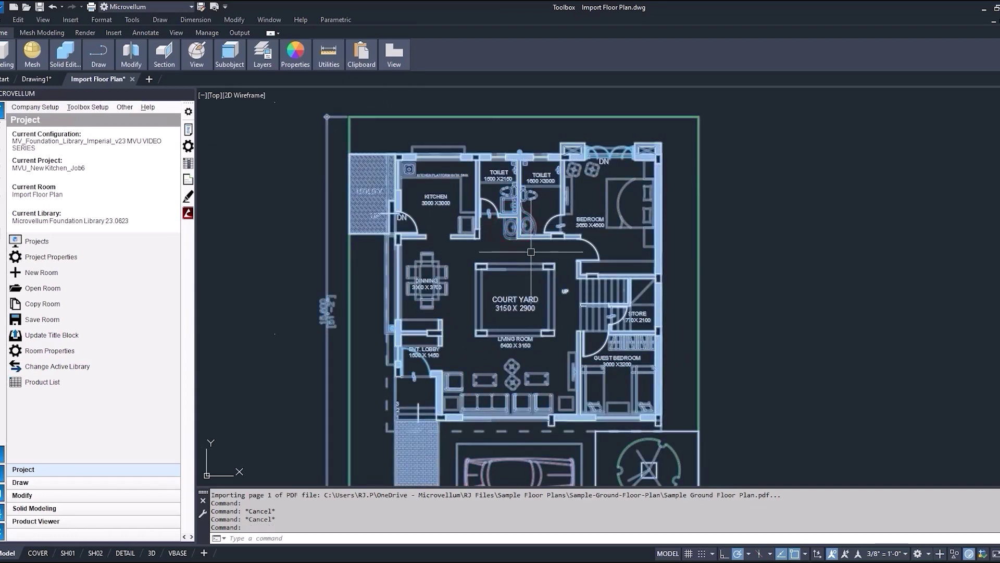
Open the Sample Ground Floor Plan block in the Block Editor and zoom in on the KITCHEN area
{"action": "key", "text": "Return"}
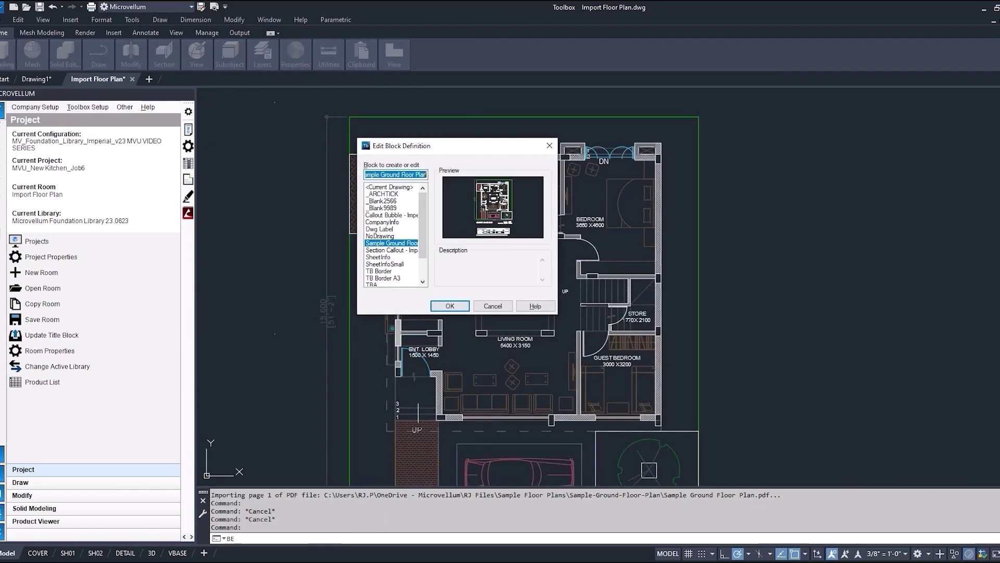
{"action": "left_click", "coordinate": [449, 305]}
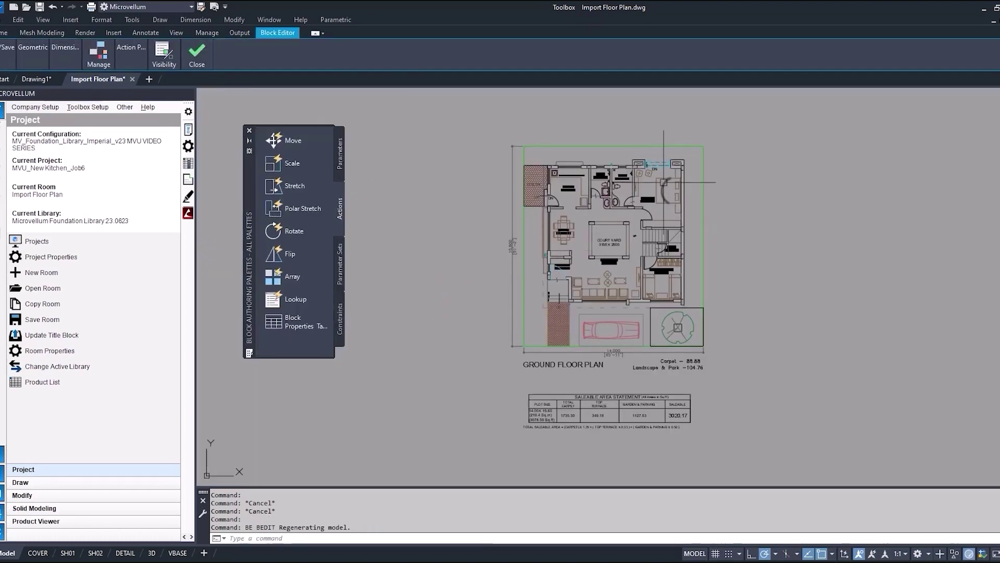
{"action": "scroll", "coordinate": [663, 181], "scroll_direction": "up", "scroll_amount": 2}
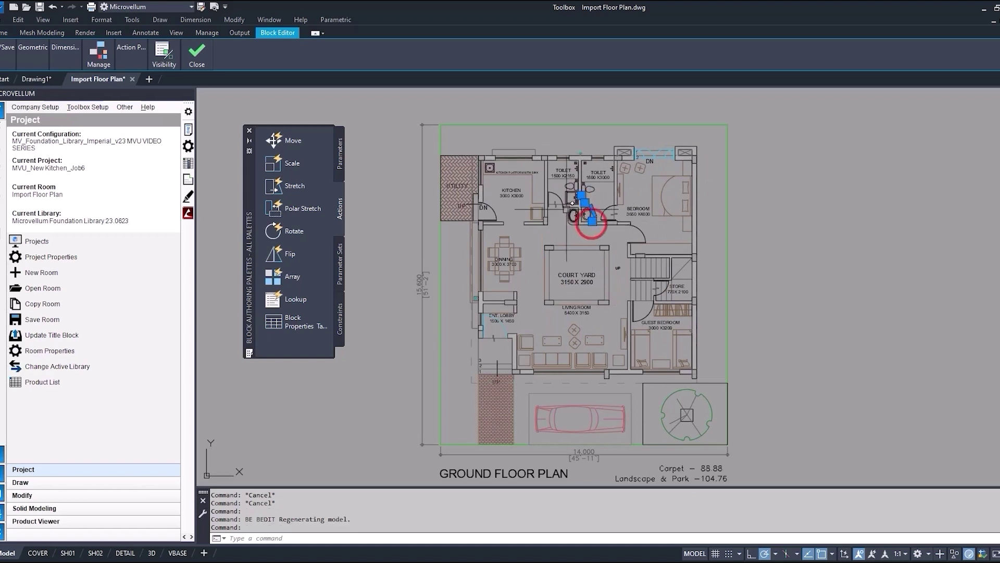
{"action": "key", "text": "Escape"}
{"action": "left_click", "coordinate": [536, 224]}
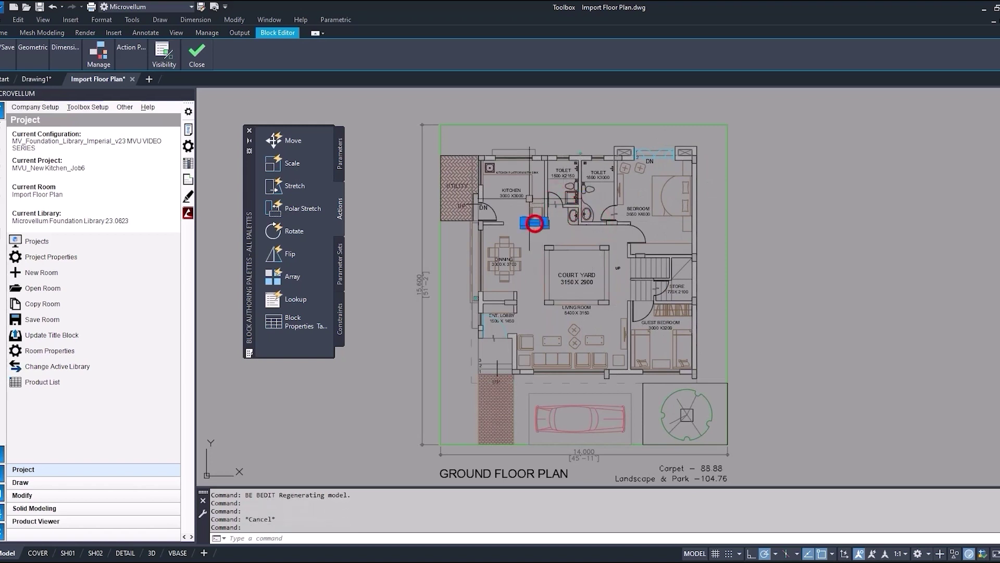
{"action": "scroll", "coordinate": [535, 162], "scroll_direction": "up", "scroll_amount": 4}
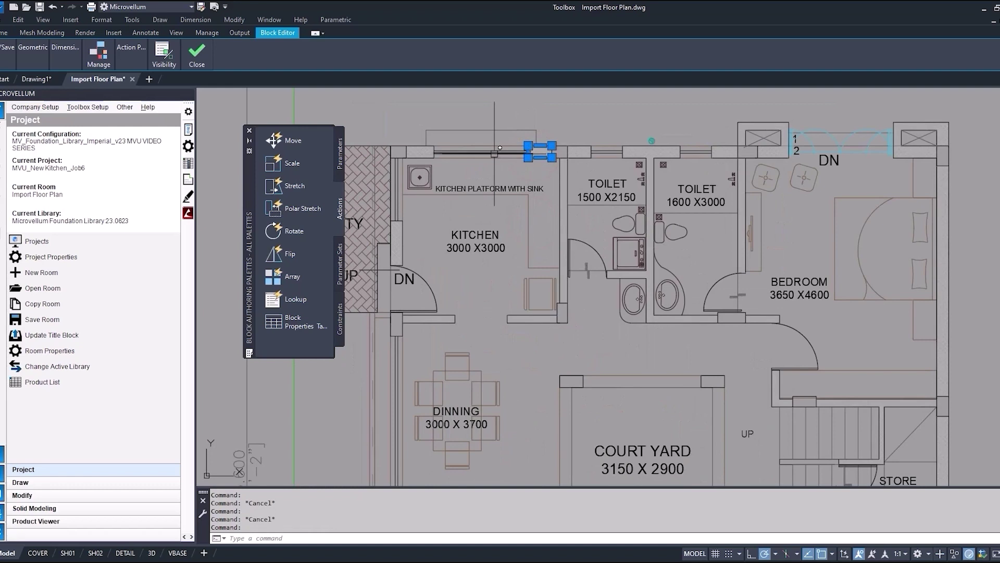
{"action": "key", "text": "Escape"}
{"action": "left_click", "coordinate": [484, 233]}
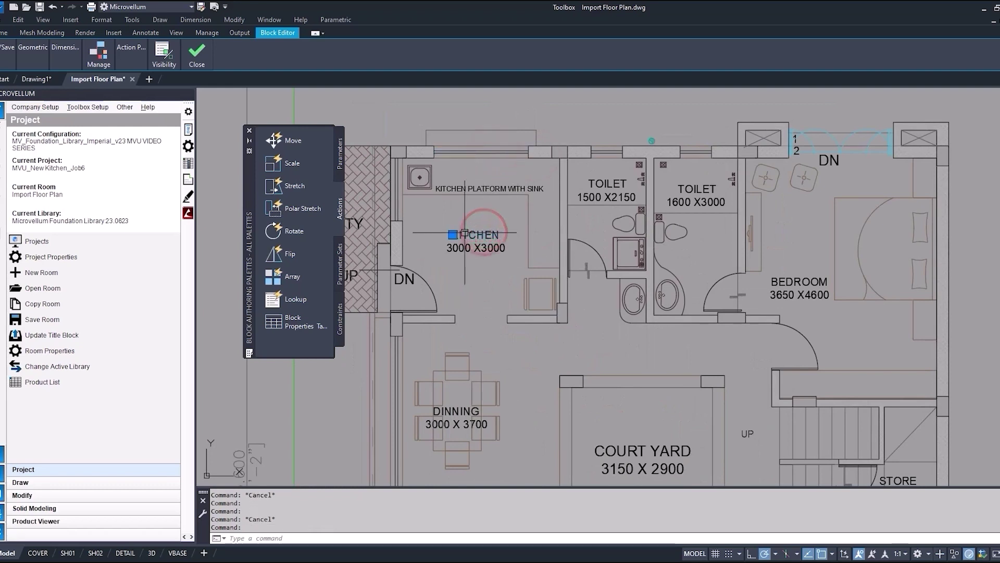
{"action": "key", "text": "Escape"}
Edit the KITCHEN size text, replacing 3000 with 10'-0" to read 10'-0" X3000, and close the Block Editor
{"action": "middle_click_drag", "start_coordinate": [478, 289], "coordinate": [472, 288]}
{"action": "type", "text": "ET"}
{"action": "key", "text": "Return"}
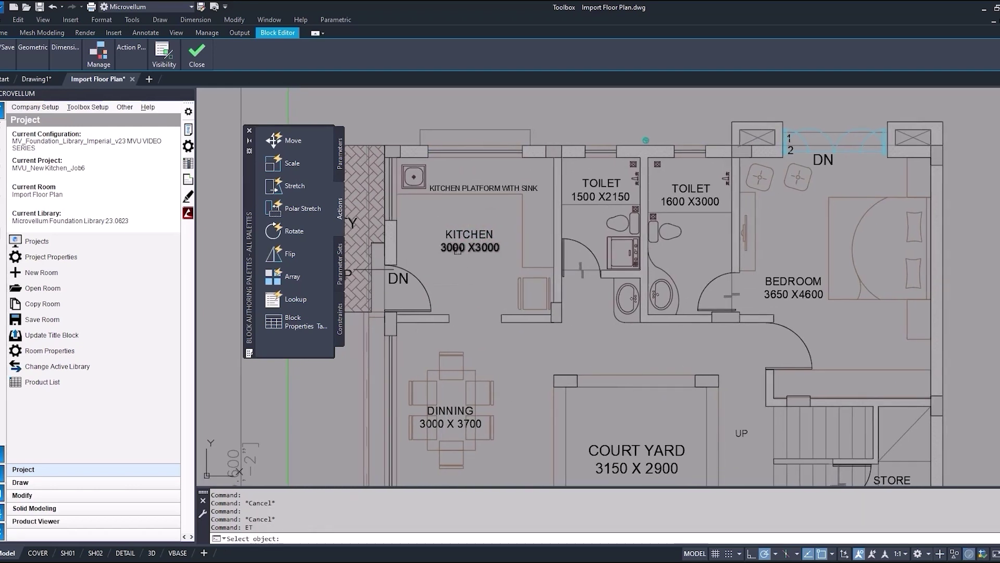
{"action": "left_click", "coordinate": [457, 249]}
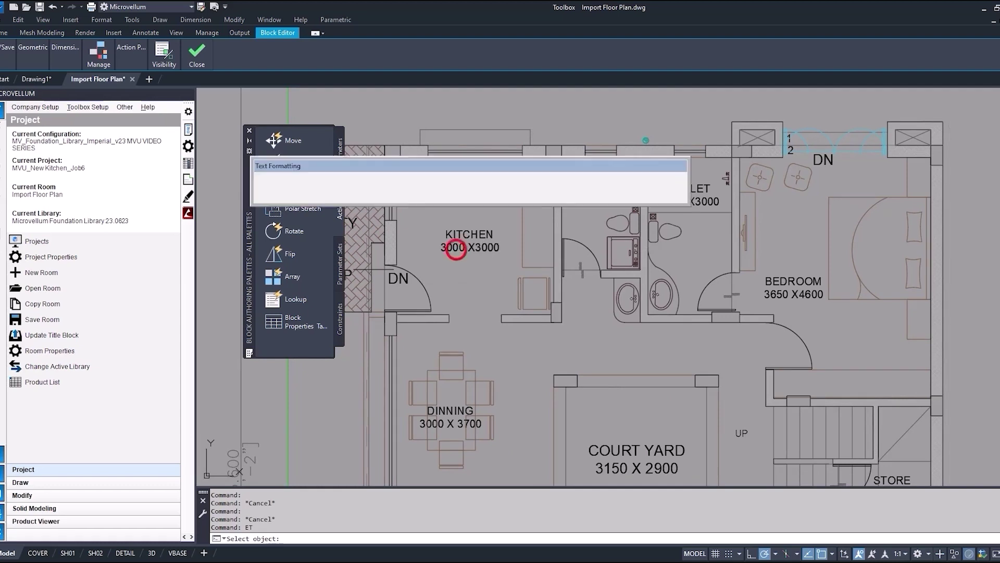
{"action": "left_click_drag", "start_coordinate": [465, 249], "coordinate": [426, 251]}
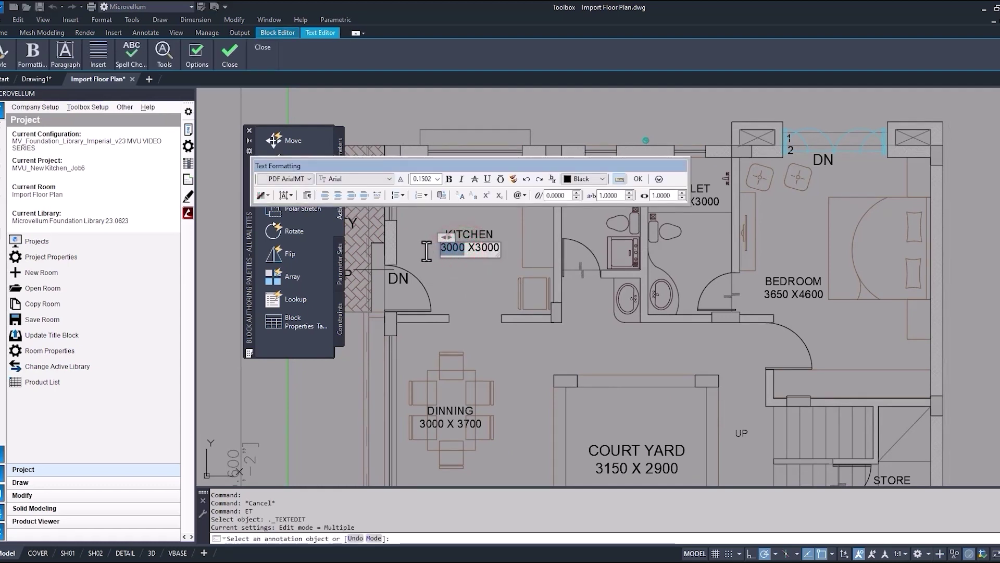
{"action": "type", "text": "10-"}
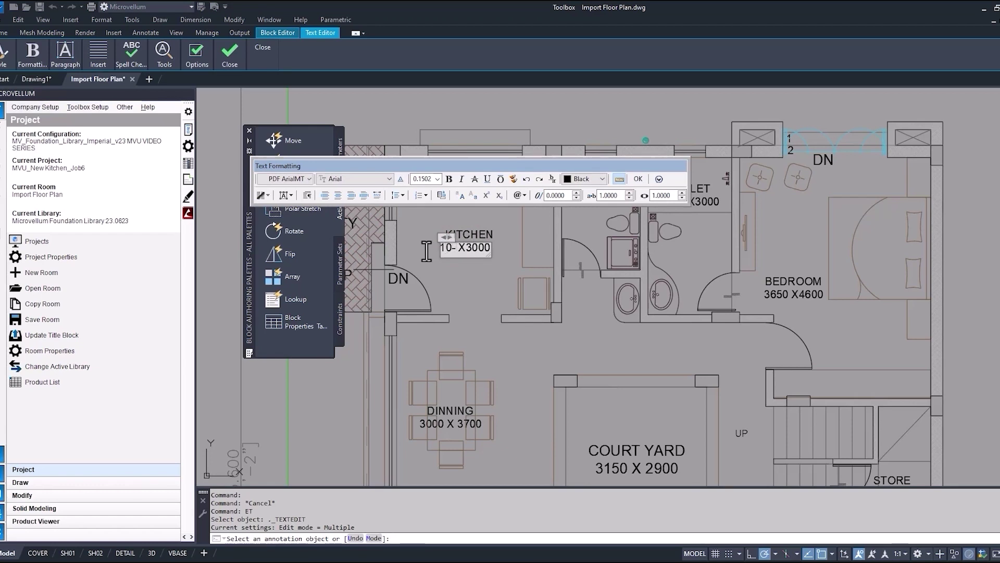
{"action": "key", "text": "BackSpace"}
{"action": "type", "text": "'-0\""}
{"action": "left_click", "coordinate": [476, 271]}
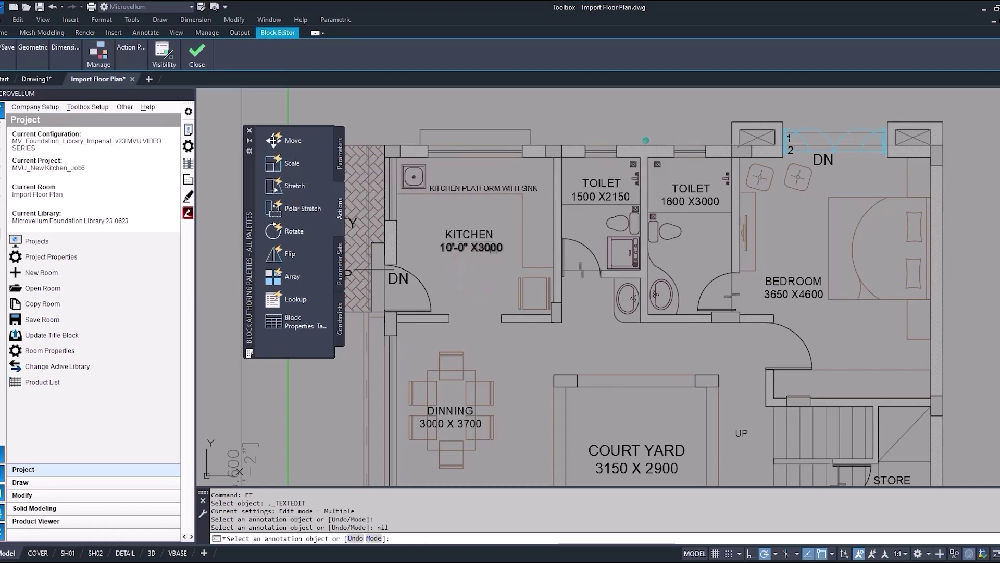
{"action": "key", "text": "Return"}
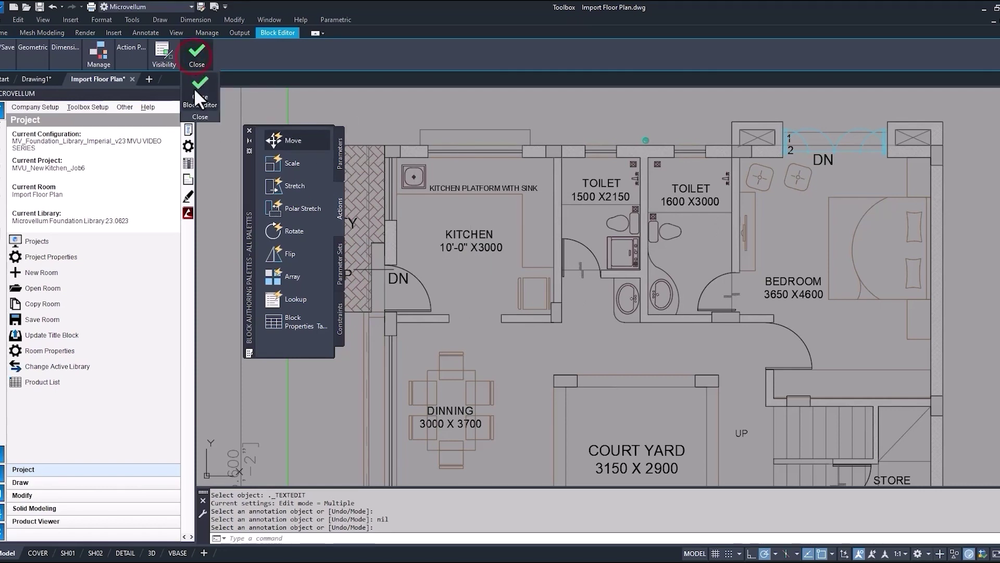
{"action": "left_click", "coordinate": [196, 89]}
Save the block changes, return to model space, and zoom out to the whole floor plan
{"action": "left_click", "coordinate": [462, 255]}
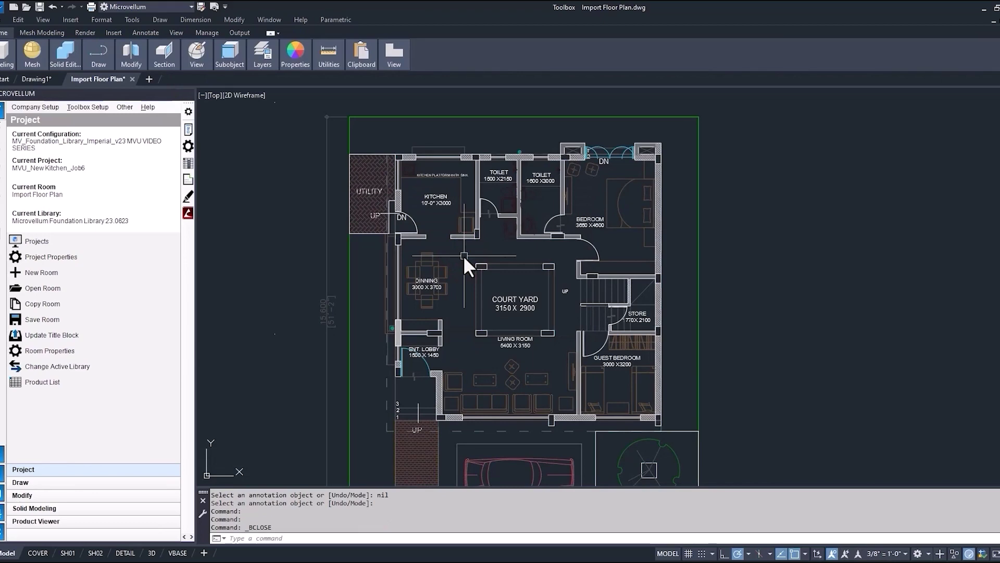
{"action": "scroll", "coordinate": [442, 207], "scroll_direction": "up", "scroll_amount": 6}
{"action": "middle_click_drag", "start_coordinate": [443, 223], "coordinate": [436, 300]}
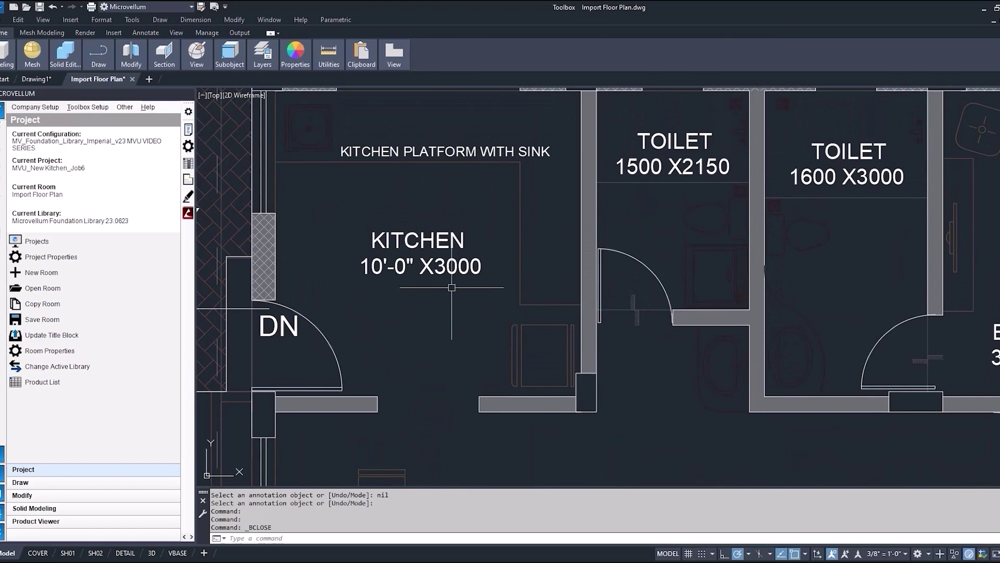
{"action": "scroll", "coordinate": [451, 286], "scroll_direction": "down", "scroll_amount": 2}
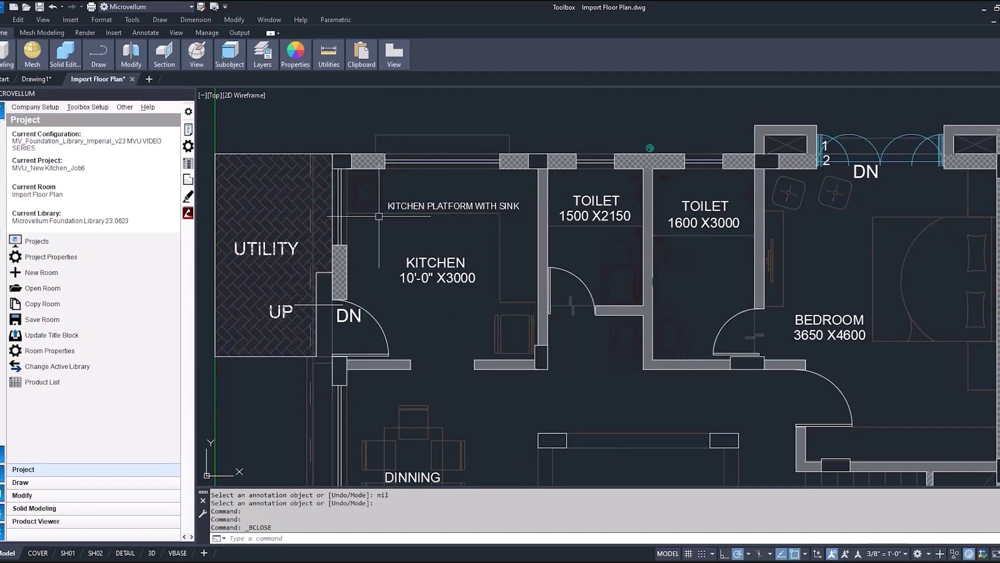
{"action": "scroll", "coordinate": [370, 190], "scroll_direction": "up", "scroll_amount": 2}
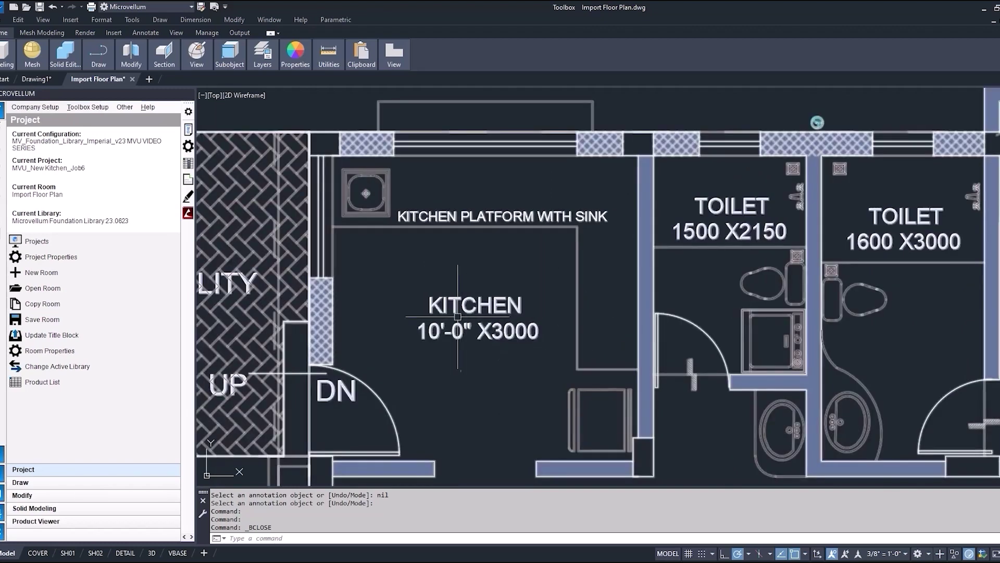
{"action": "scroll", "coordinate": [409, 268], "scroll_direction": "down", "scroll_amount": 3}
{"action": "middle_click_drag", "start_coordinate": [409, 268], "coordinate": [406, 245]}
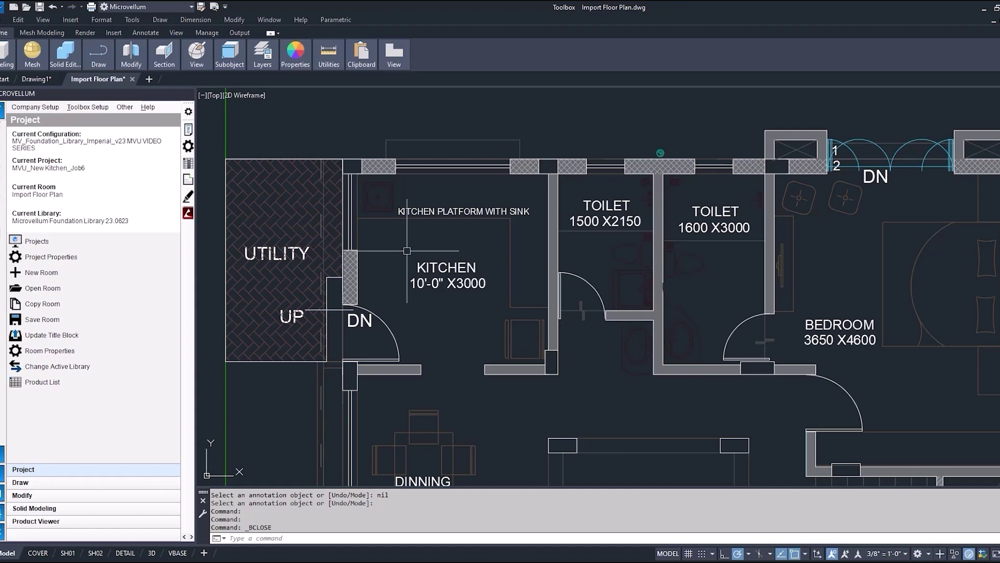
{"action": "scroll", "coordinate": [407, 250], "scroll_direction": "down", "scroll_amount": 2}
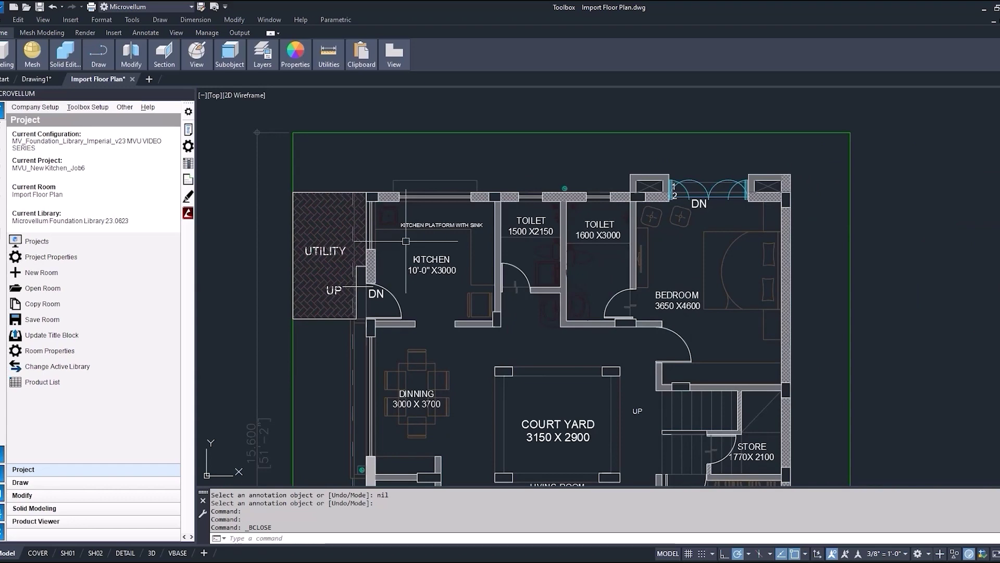
{"action": "scroll", "coordinate": [406, 241], "scroll_direction": "down", "scroll_amount": 2}
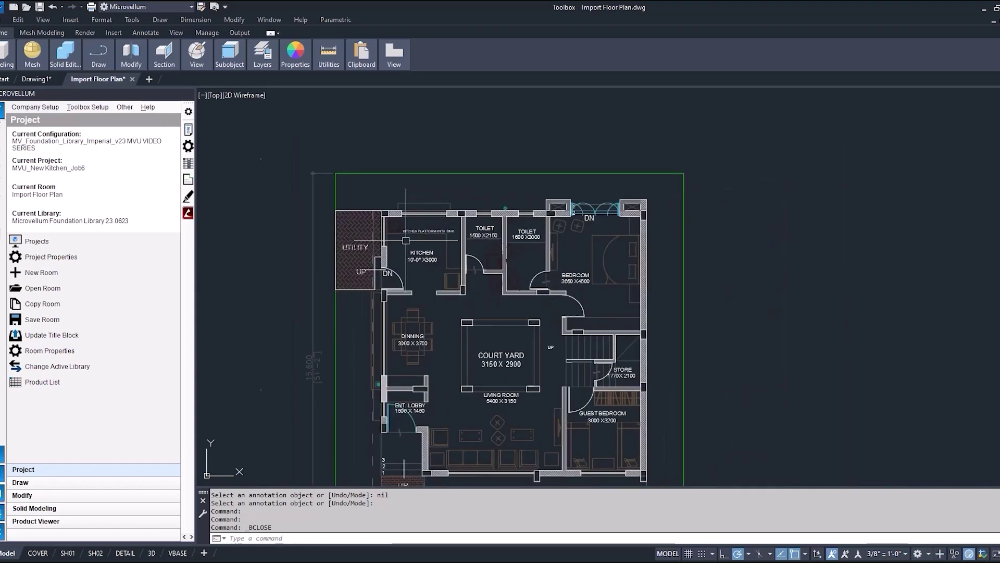
Start a DIM1 linear dimension along the kitchen wall, then abandon it
{"action": "type", "text": "im1"}
{"action": "key", "text": "Return"}
{"action": "scroll", "coordinate": [399, 217], "scroll_direction": "up", "scroll_amount": 8}
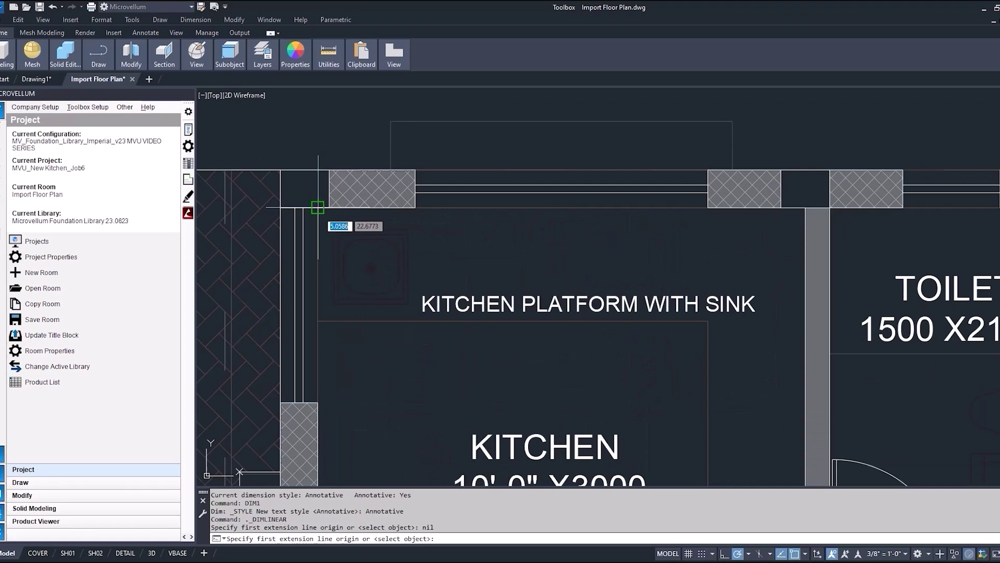
{"action": "left_click", "coordinate": [318, 212]}
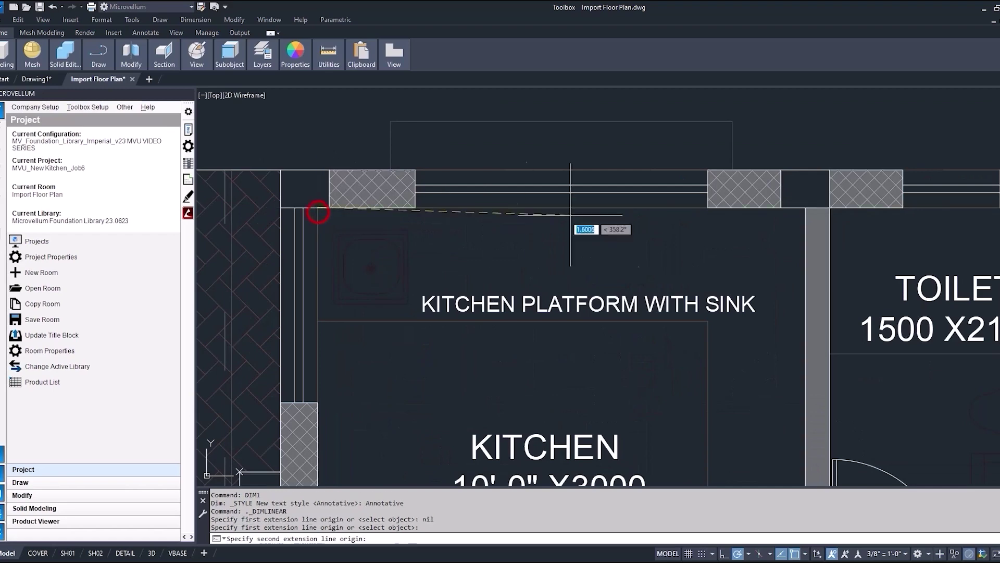
{"action": "left_click", "coordinate": [805, 208]}
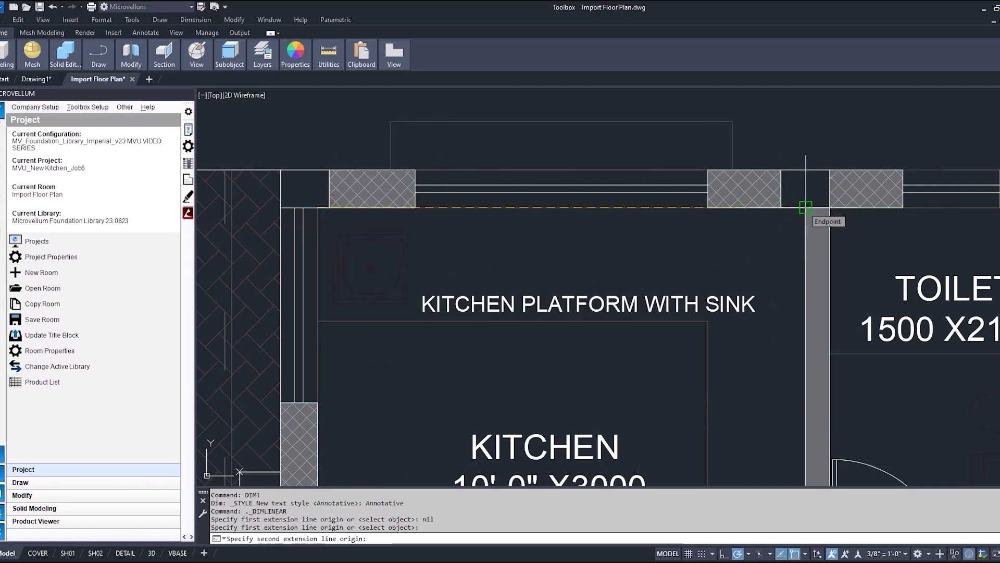
{"action": "scroll", "coordinate": [804, 208], "scroll_direction": "down", "scroll_amount": 8}
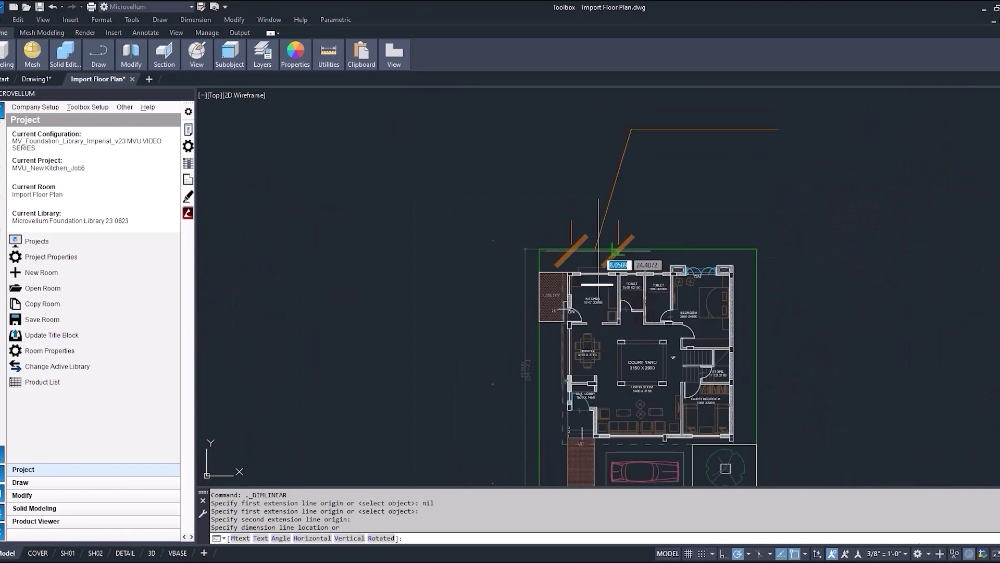
{"action": "mouse_move", "coordinate": [519, 298]}
{"action": "middle_mouse_down"}
{"action": "mouse_move", "coordinate": [519, 342]}
{"action": "mouse_move", "coordinate": [467, 421]}
{"action": "middle_mouse_up"}
{"action": "key", "text": "Escape"}
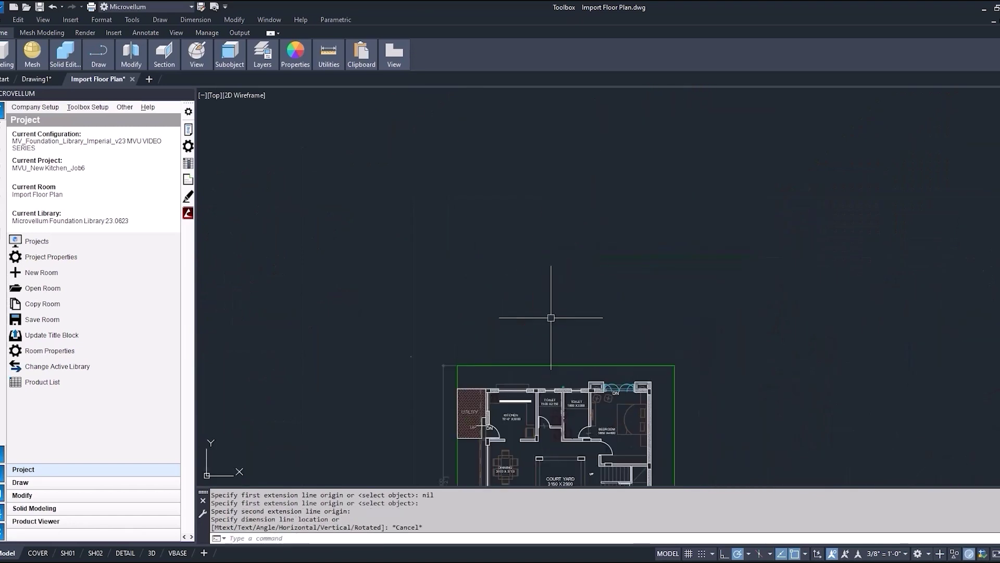
{"action": "middle_click_drag", "start_coordinate": [527, 315], "coordinate": [510, 214]}
{"action": "scroll", "coordinate": [492, 332], "scroll_direction": "up", "scroll_amount": 5}
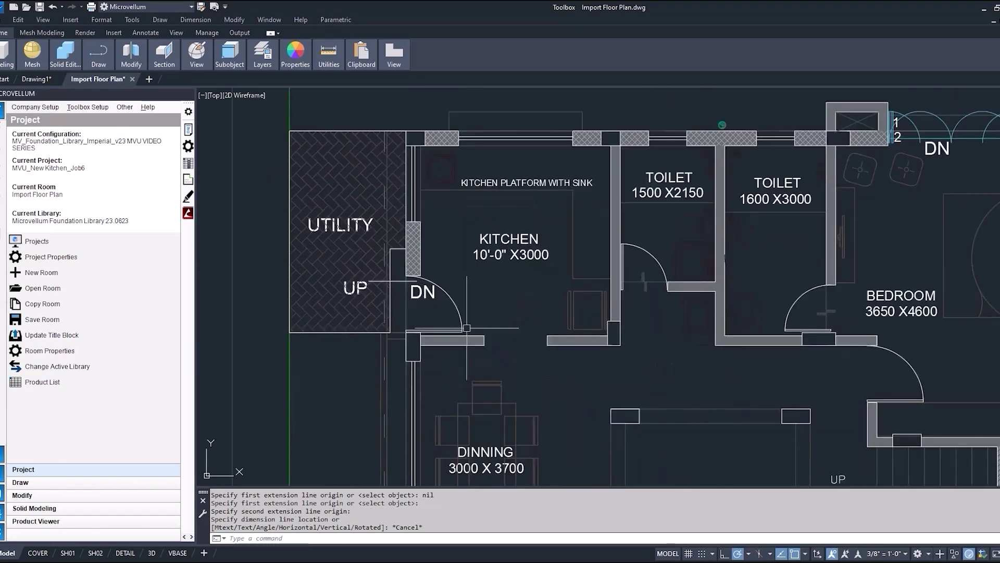
{"action": "scroll", "coordinate": [658, 295], "scroll_direction": "up", "scroll_amount": 3}
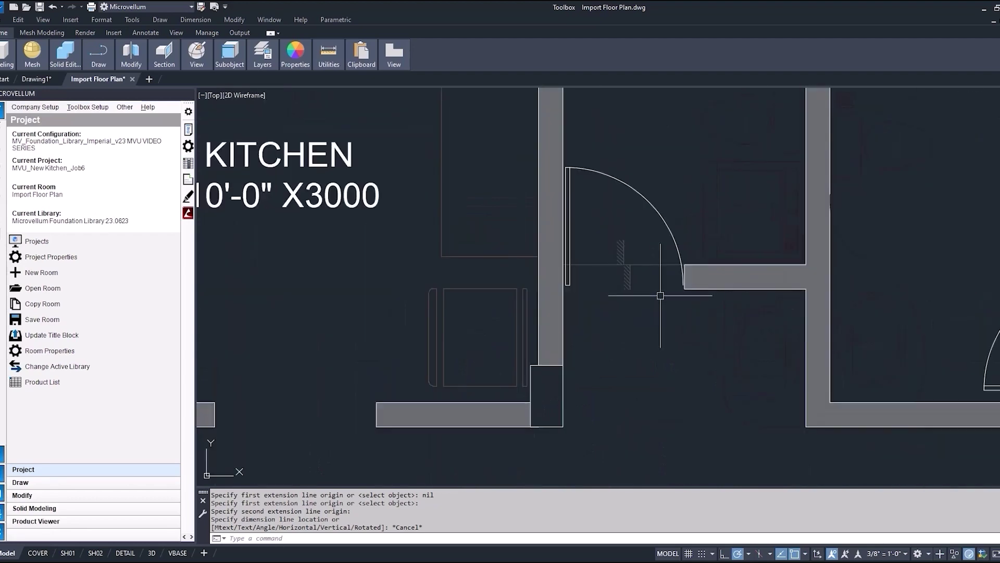
Measure across the toilet doorway with DIST, which reports 0.7421
{"action": "type", "text": "di"}
{"action": "key", "text": "Return"}
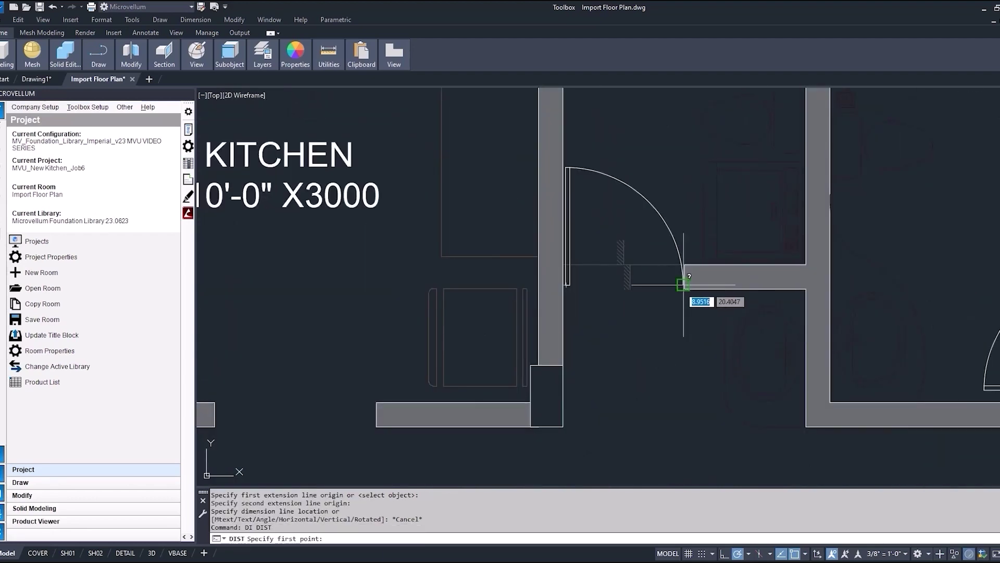
{"action": "left_click", "coordinate": [683, 286]}
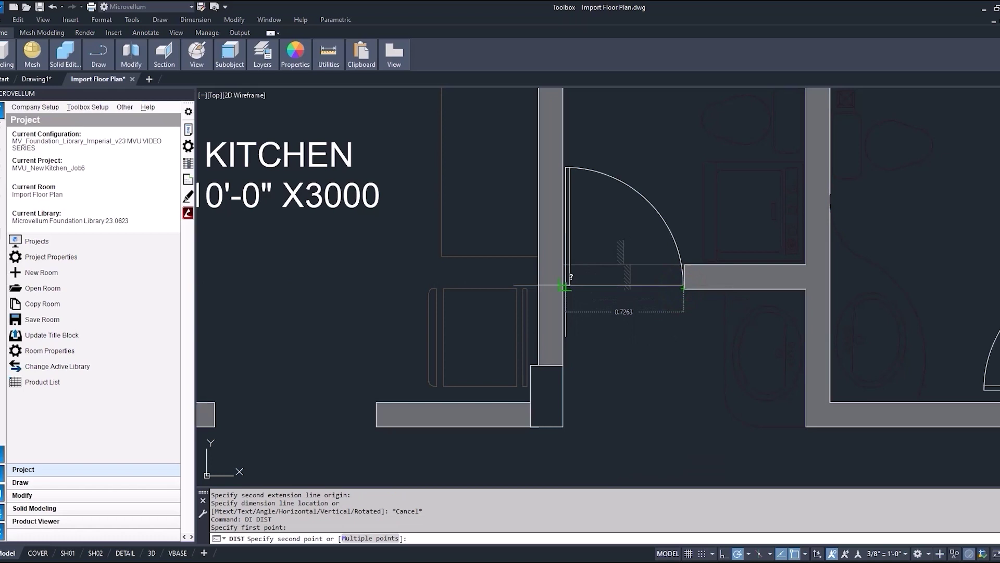
{"action": "scroll", "coordinate": [569, 282], "scroll_direction": "up", "scroll_amount": 5}
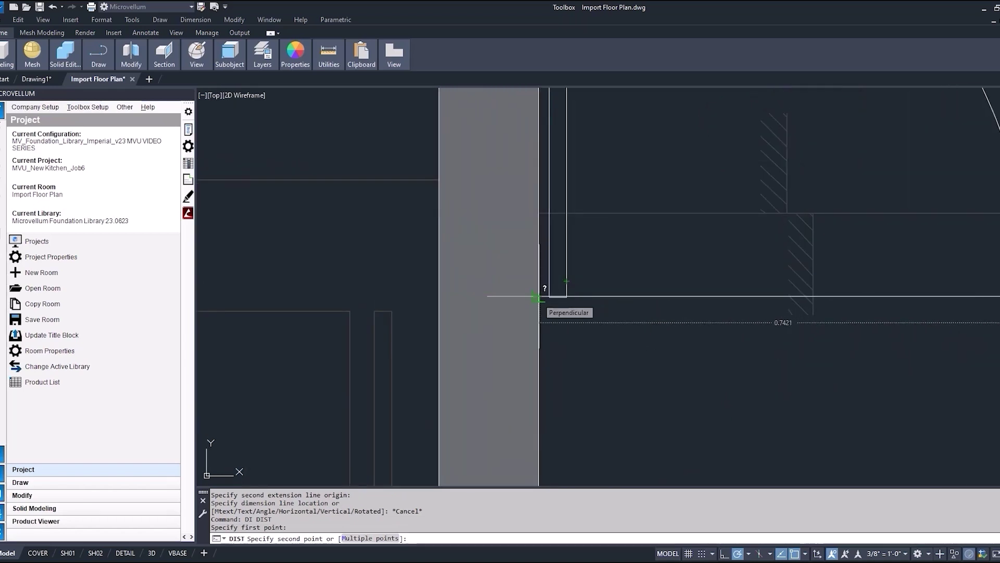
{"action": "left_click", "coordinate": [539, 297]}
{"action": "scroll", "coordinate": [539, 296], "scroll_direction": "down", "scroll_amount": 5}
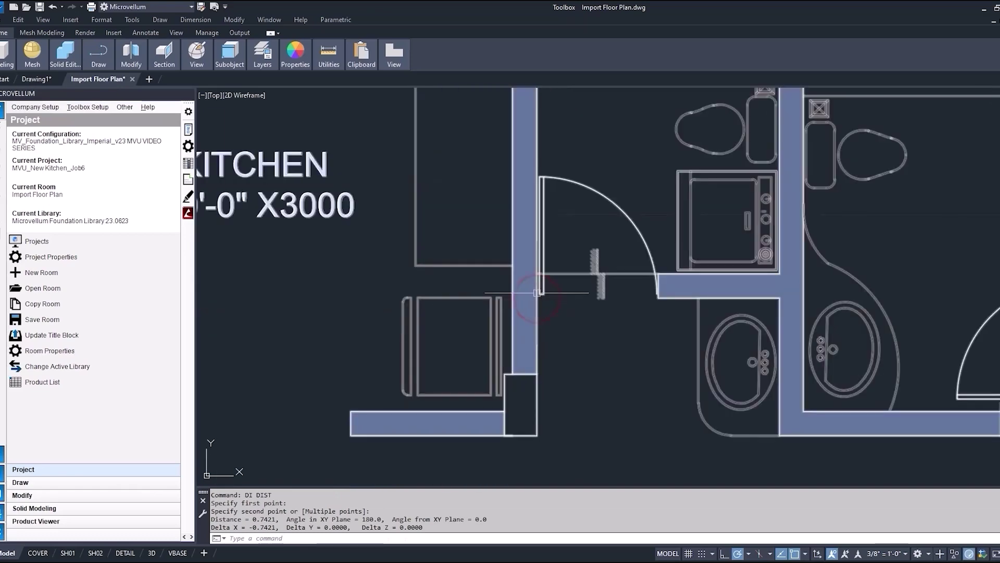
{"action": "key", "text": "Escape"}
{"action": "key", "text": "Escape"}
{"action": "key", "text": "Escape"}
{"action": "middle_click_drag", "start_coordinate": [595, 245], "coordinate": [564, 231]}
Start SCALE on the floor plan block and set the base point
{"action": "type", "text": "sc"}
{"action": "key", "text": "Return"}
{"action": "key", "text": "Escape"}
{"action": "key", "text": "Escape"}
{"action": "type", "text": "sc"}
{"action": "key", "text": "Return"}
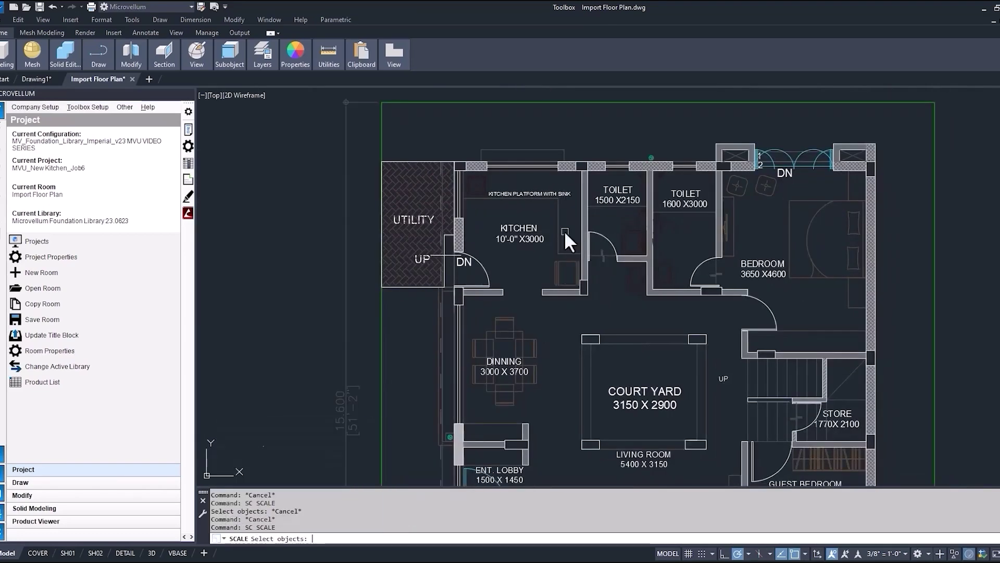
{"action": "left_click", "coordinate": [551, 201]}
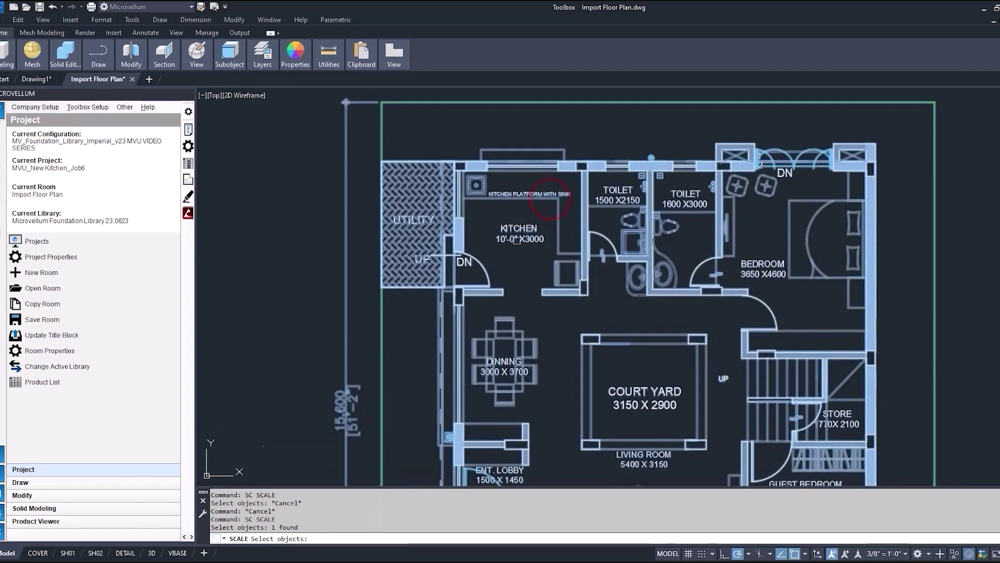
{"action": "scroll", "coordinate": [488, 248], "scroll_direction": "down", "scroll_amount": 3}
{"action": "scroll", "coordinate": [488, 248], "scroll_direction": "up", "scroll_amount": 1}
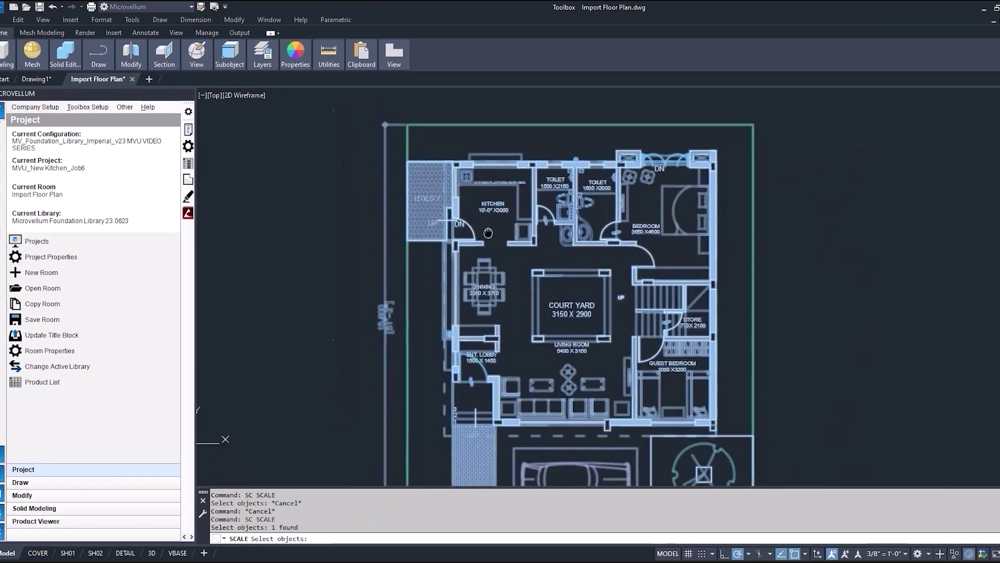
{"action": "scroll", "coordinate": [488, 248], "scroll_direction": "down", "scroll_amount": 4}
{"action": "right_click", "coordinate": [489, 248]}
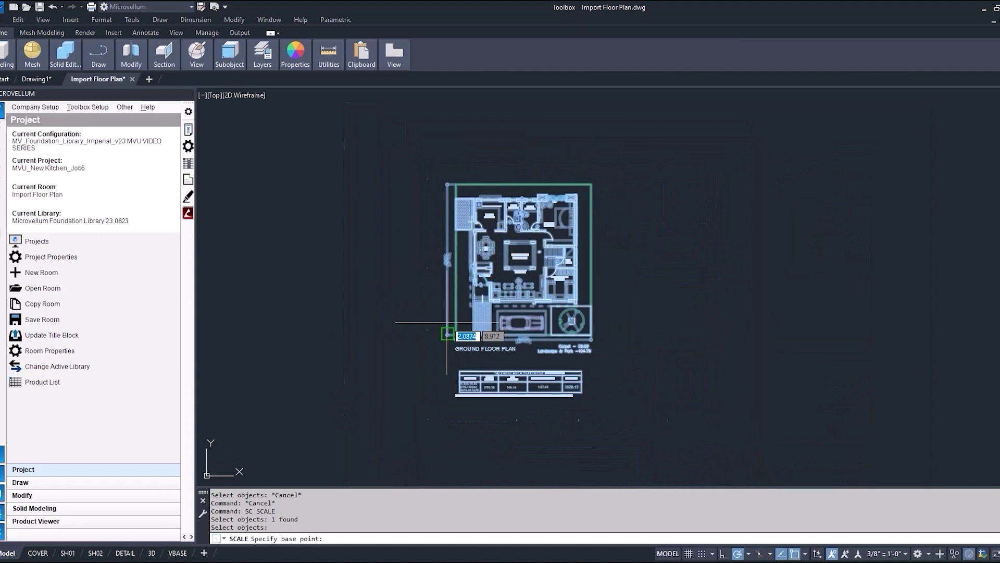
{"action": "left_click", "coordinate": [428, 419]}
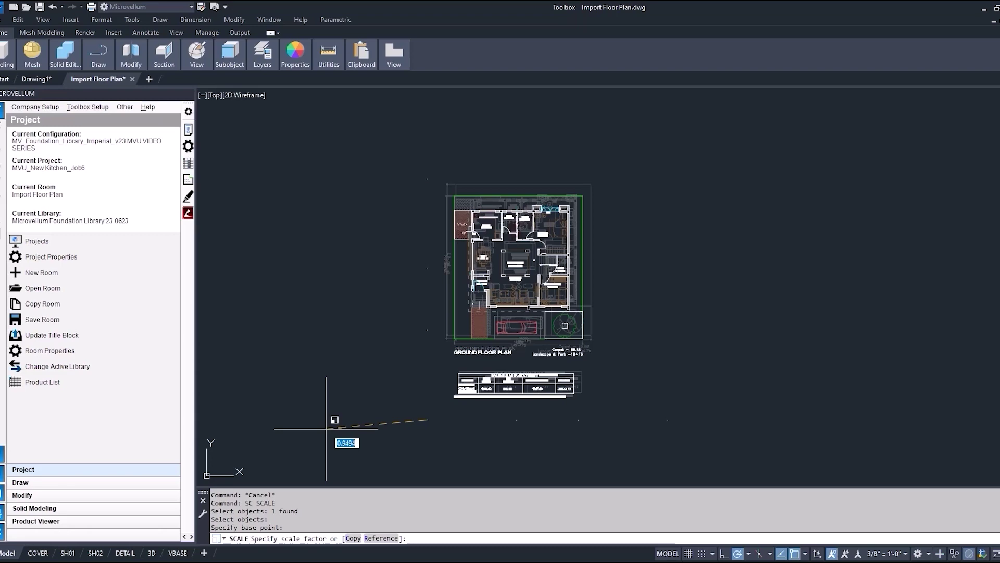
Scale by Reference, picking both ends of the measured opening and entering 120 as the new length
{"action": "type", "text": "r"}
{"action": "key", "text": "Return"}
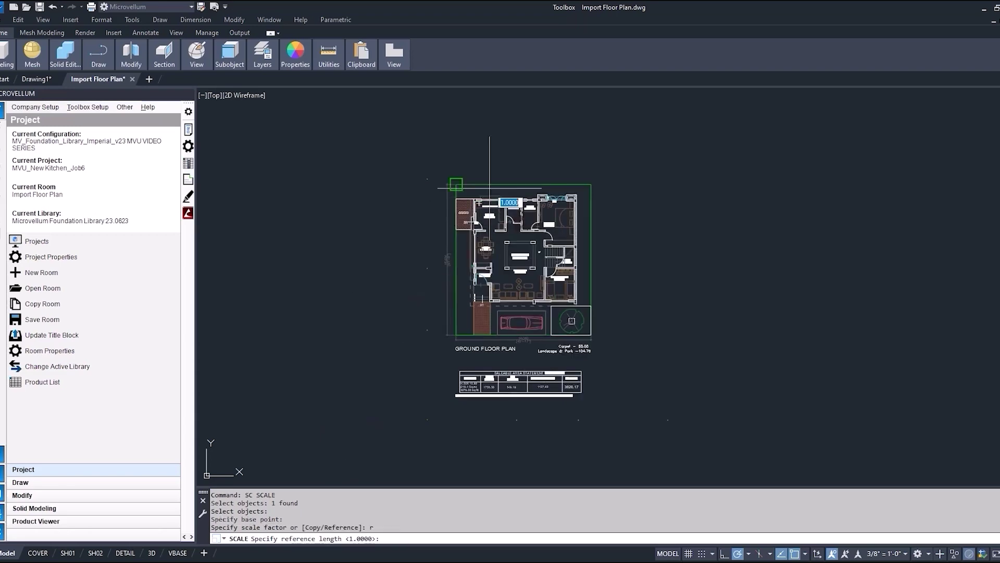
{"action": "scroll", "coordinate": [459, 223], "scroll_direction": "up", "scroll_amount": 10}
{"action": "scroll", "coordinate": [343, 269], "scroll_direction": "up", "scroll_amount": 3}
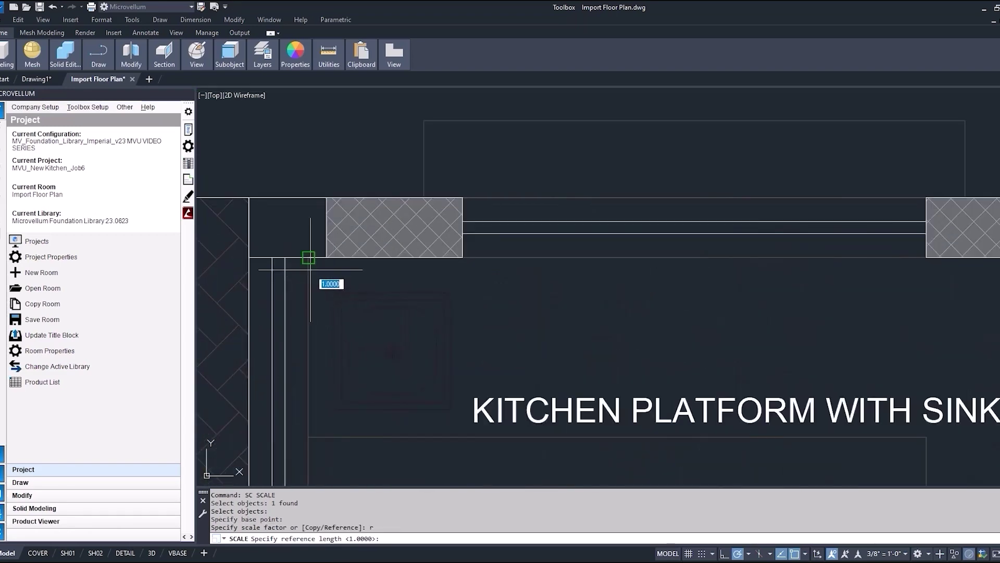
{"action": "scroll", "coordinate": [313, 265], "scroll_direction": "down", "scroll_amount": 3}
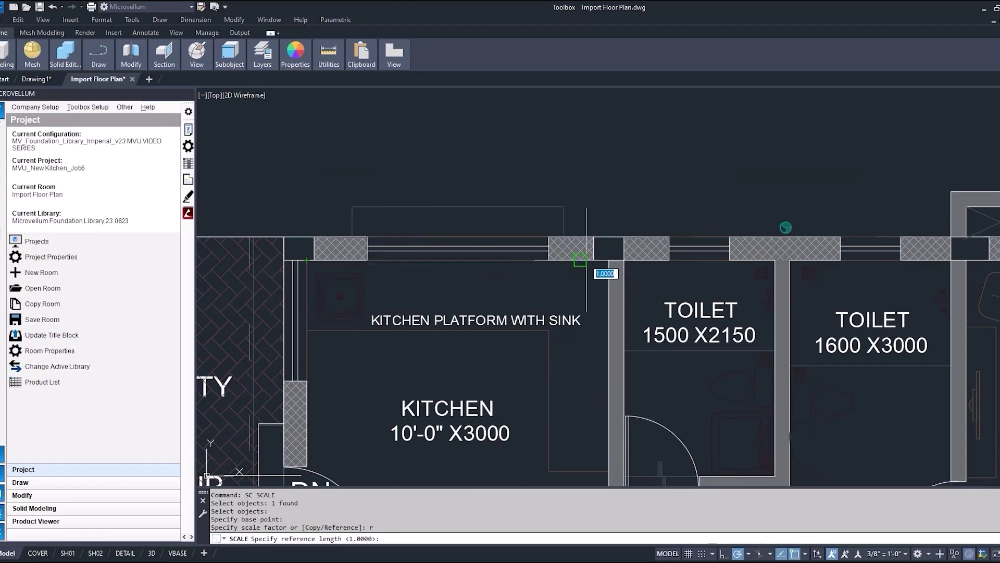
{"action": "scroll", "coordinate": [609, 260], "scroll_direction": "down", "scroll_amount": 4}
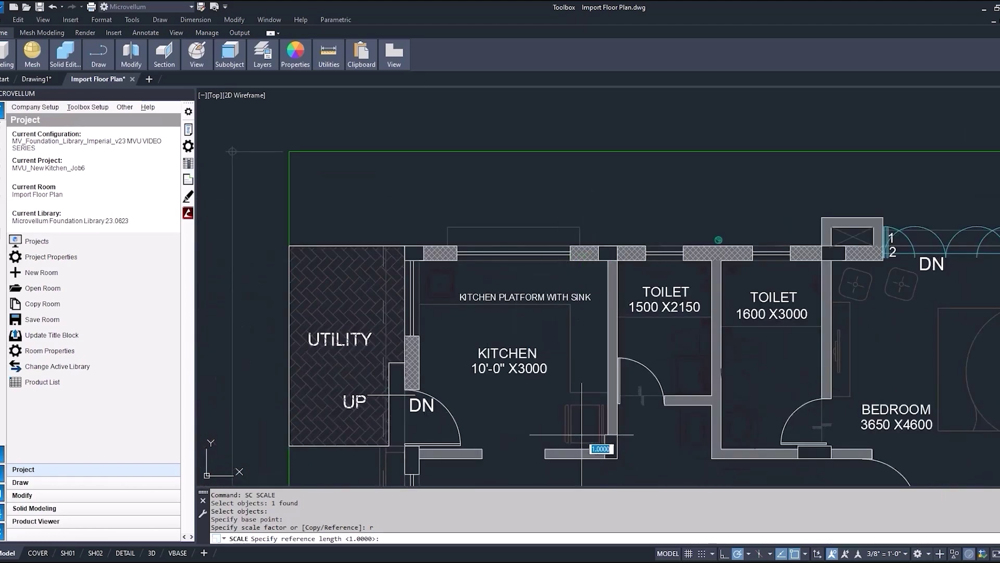
{"action": "scroll", "coordinate": [599, 446], "scroll_direction": "up", "scroll_amount": 5}
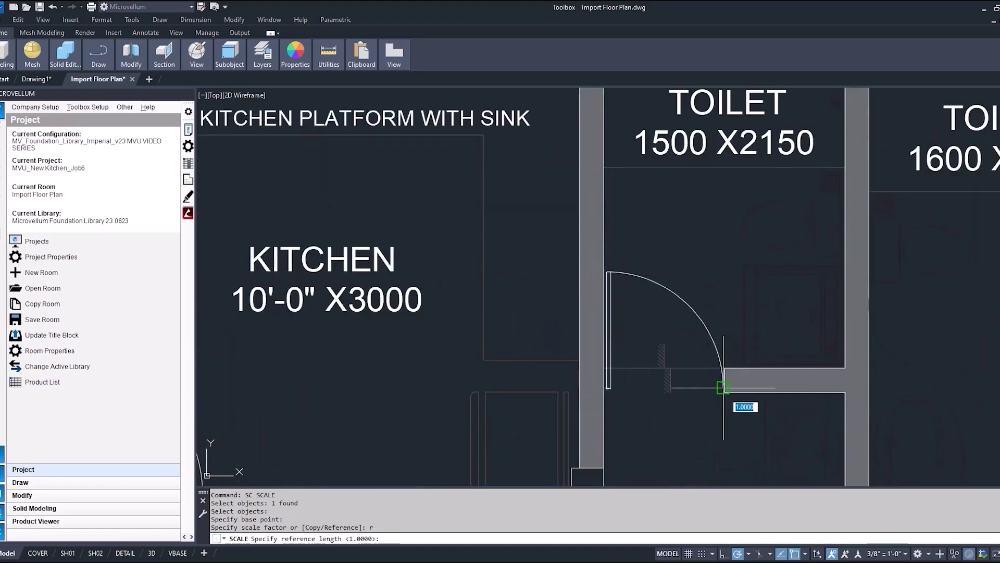
{"action": "left_click", "coordinate": [619, 392]}
{"action": "scroll", "coordinate": [548, 455], "scroll_direction": "down", "scroll_amount": 3}
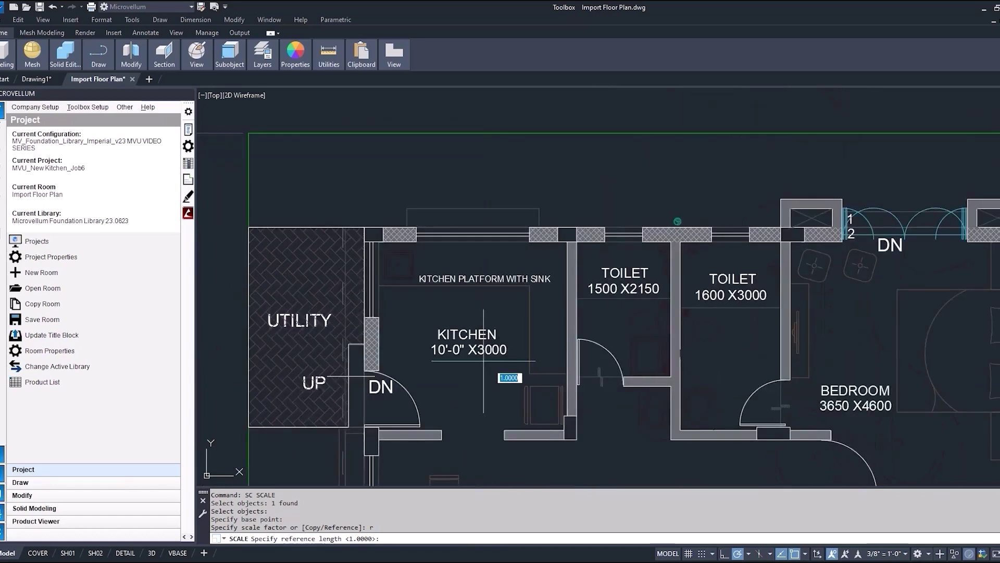
{"action": "scroll", "coordinate": [357, 217], "scroll_direction": "up", "scroll_amount": 3}
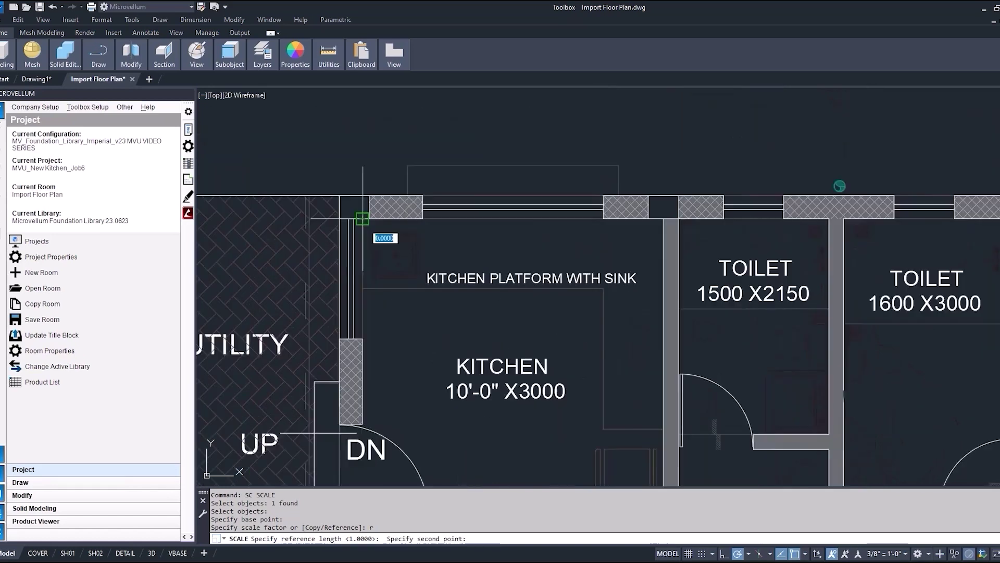
{"action": "left_click", "coordinate": [663, 219]}
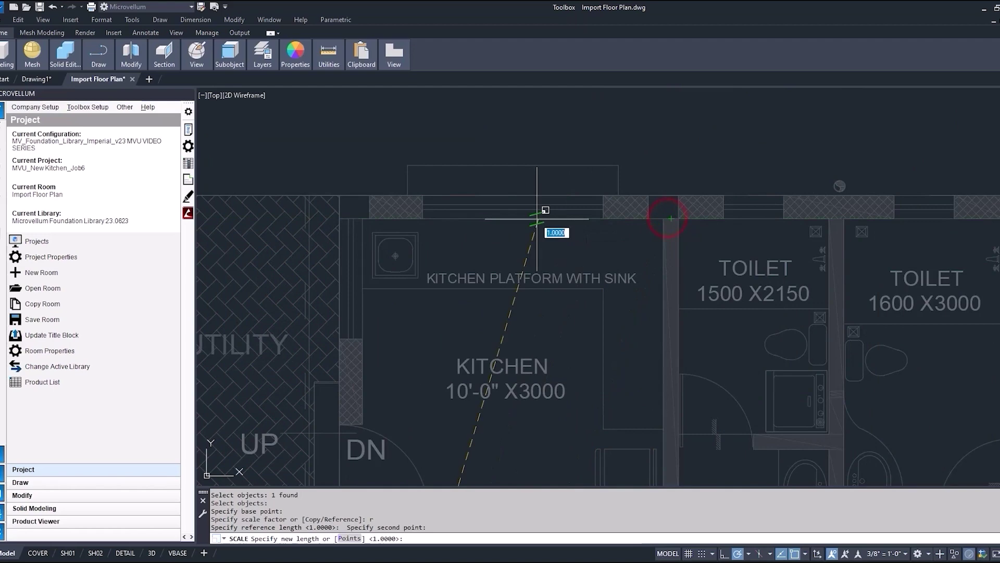
{"action": "scroll", "coordinate": [536, 215], "scroll_direction": "down", "scroll_amount": 5}
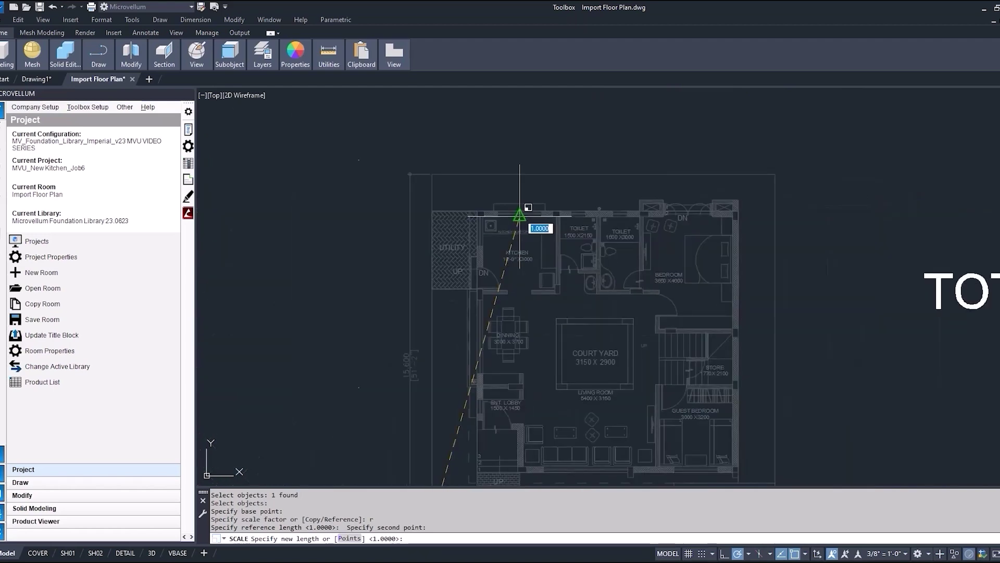
{"action": "scroll", "coordinate": [490, 165], "scroll_direction": "down", "scroll_amount": 2}
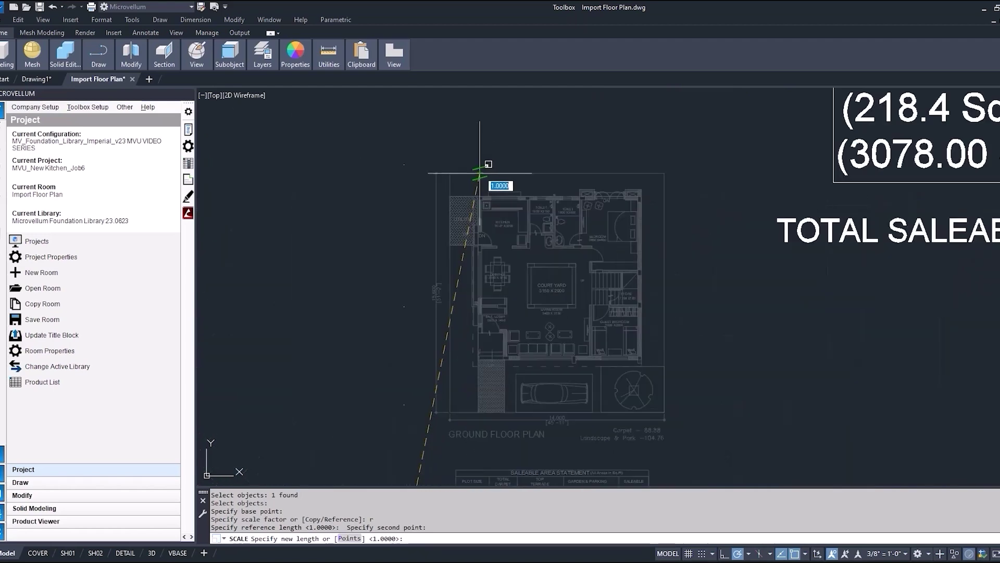
{"action": "type", "text": "120"}
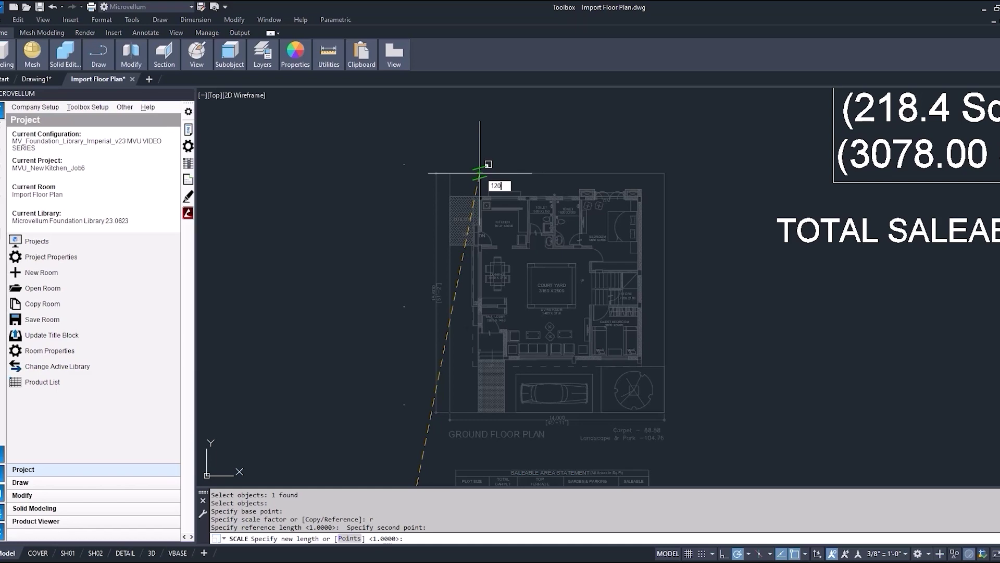
{"action": "key", "text": "Return"}
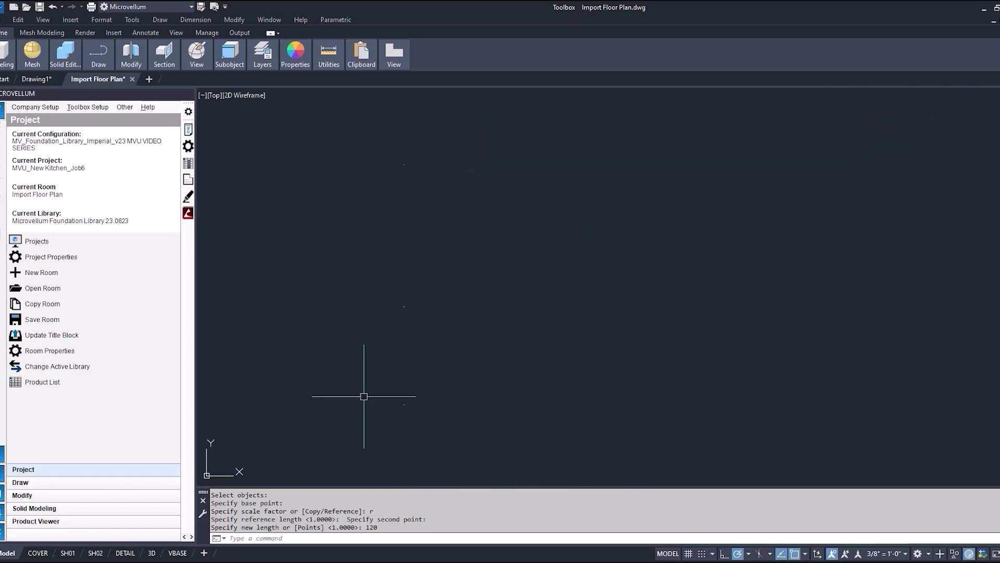
{"action": "scroll", "coordinate": [375, 341], "scroll_direction": "down", "scroll_amount": 5}
{"action": "type", "text": "di"}
{"action": "key", "text": "Return"}
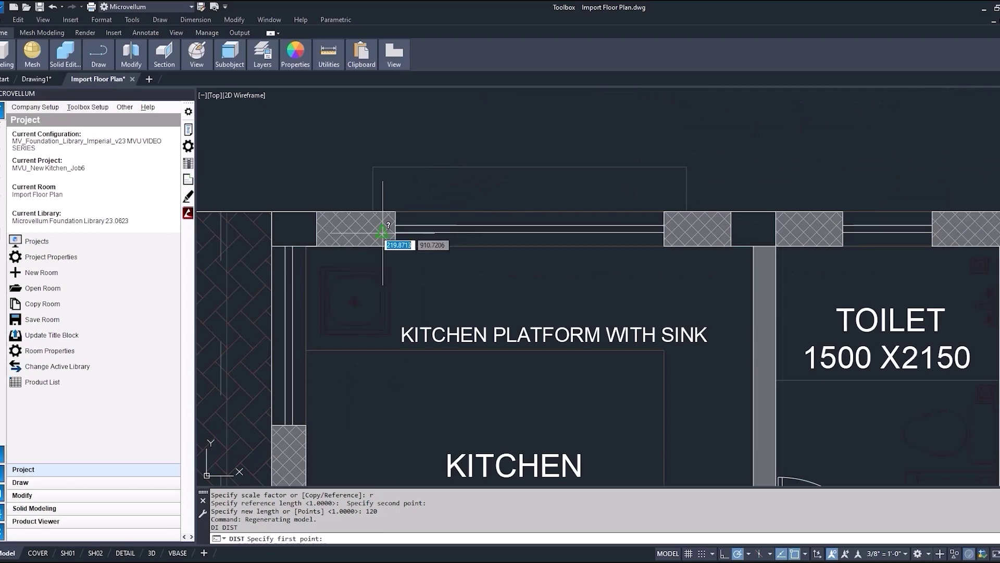
{"action": "left_click", "coordinate": [304, 247]}
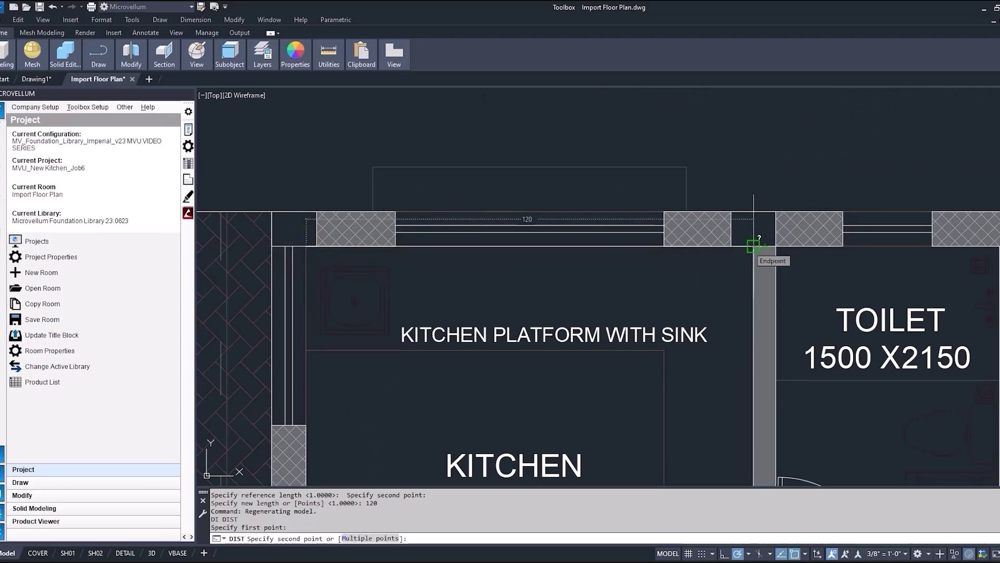
{"action": "key", "text": "Escape"}
{"action": "key", "text": "Escape"}
{"action": "scroll", "coordinate": [521, 208], "scroll_direction": "down", "scroll_amount": 5}
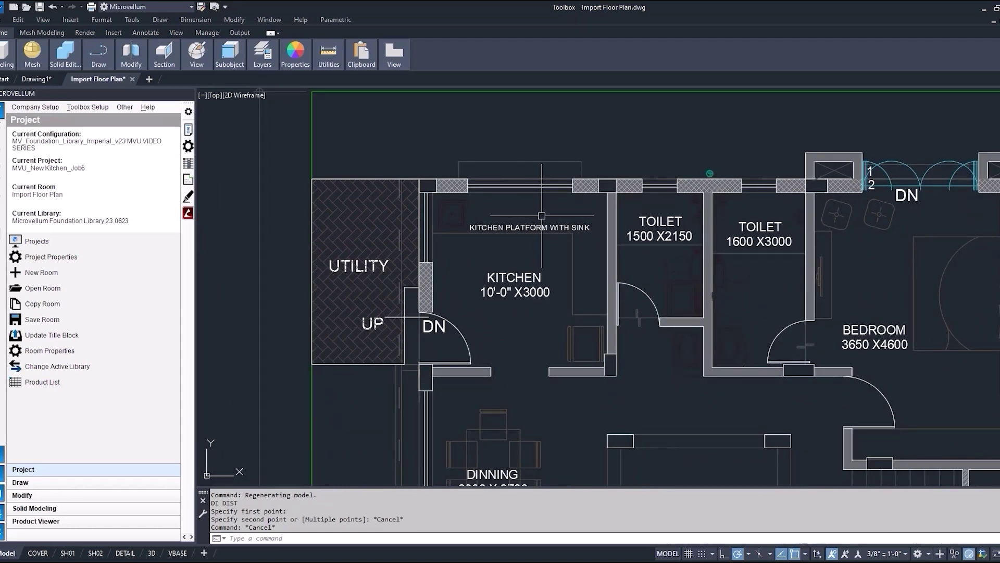
{"action": "scroll", "coordinate": [509, 233], "scroll_direction": "down", "scroll_amount": 3}
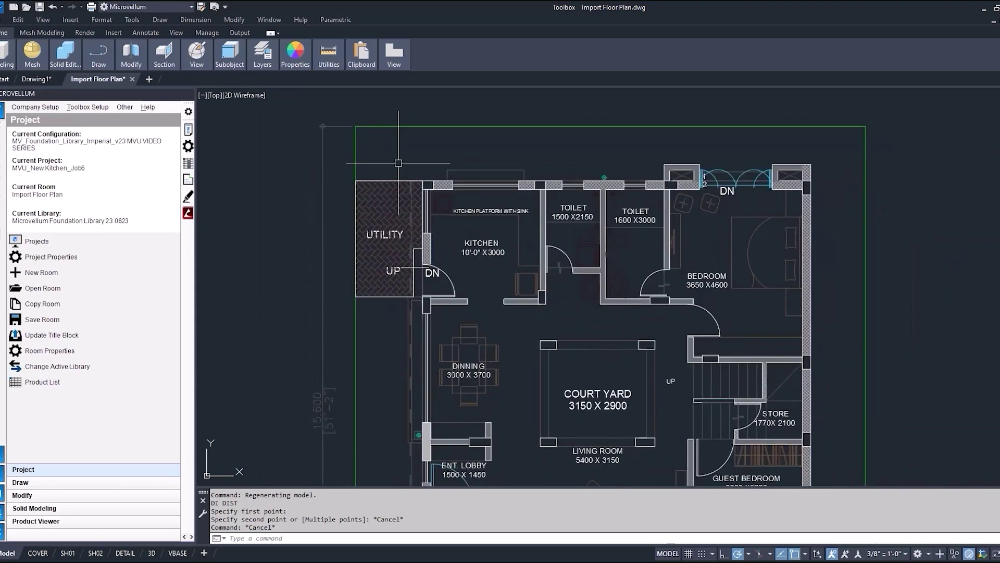
{"action": "scroll", "coordinate": [398, 162], "scroll_direction": "up", "scroll_amount": 2}
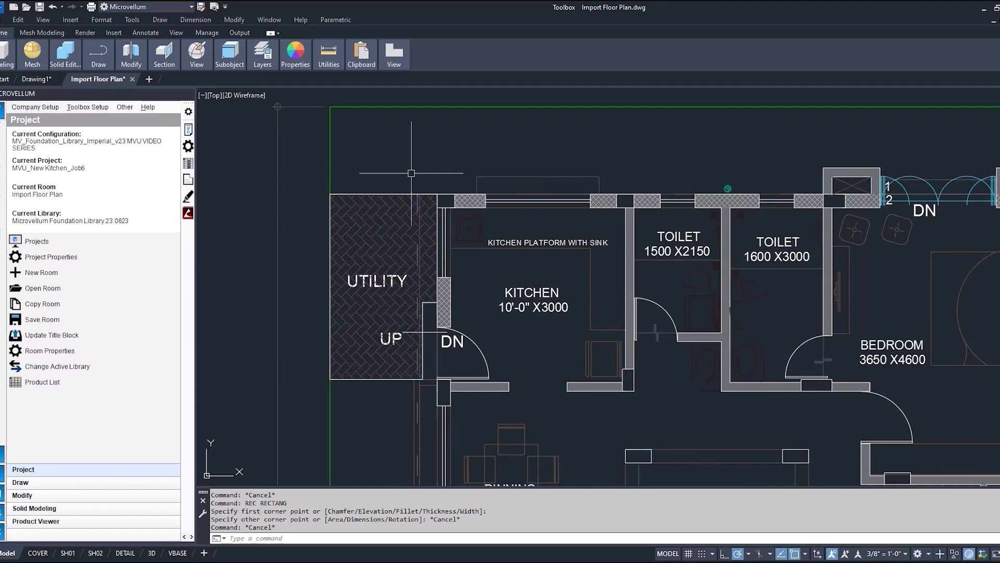
Clip the floor plan block with a new rectangular boundary around the utility room and kitchen
{"action": "type", "text": "CLIP"}
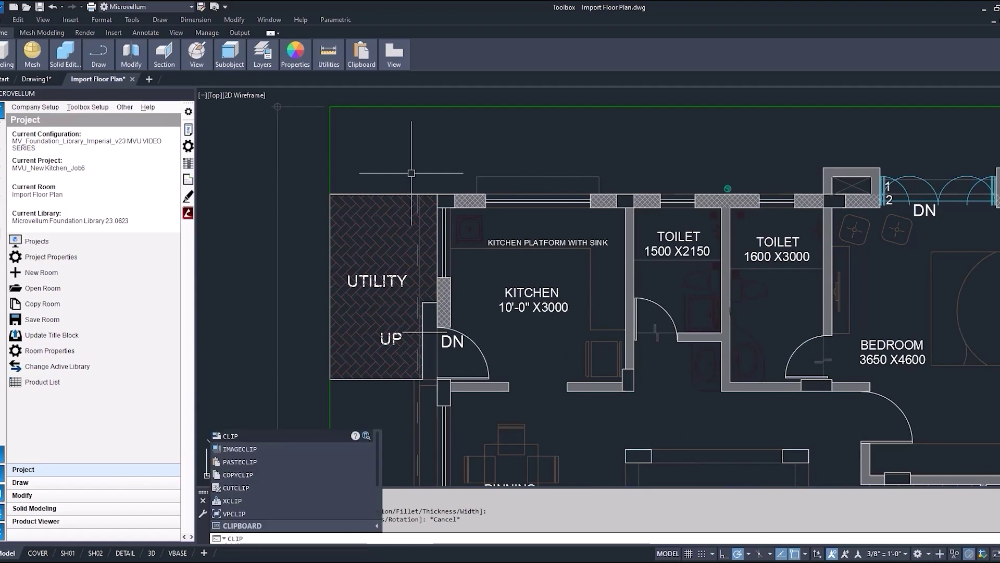
{"action": "key", "text": "Return"}
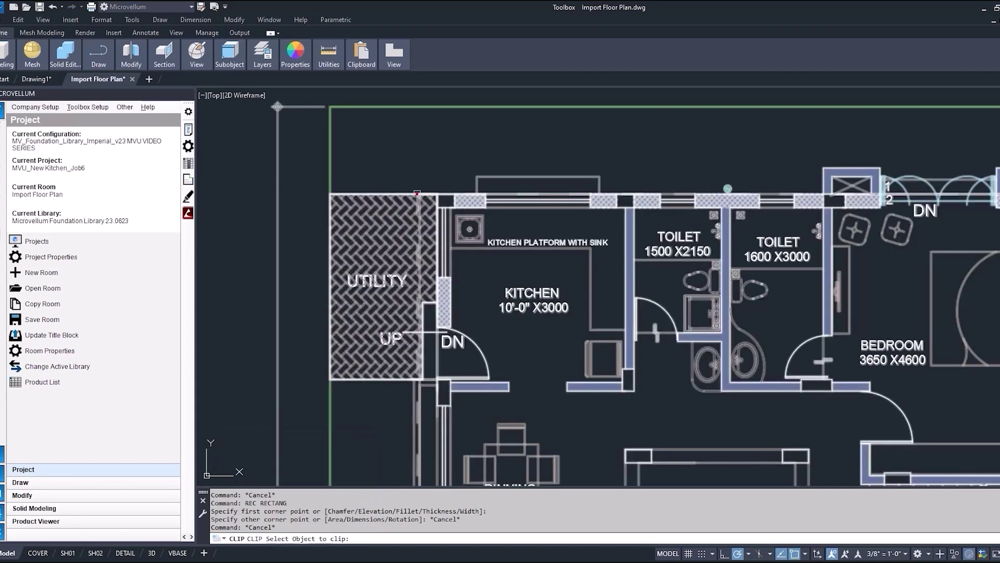
{"action": "left_click", "coordinate": [417, 193]}
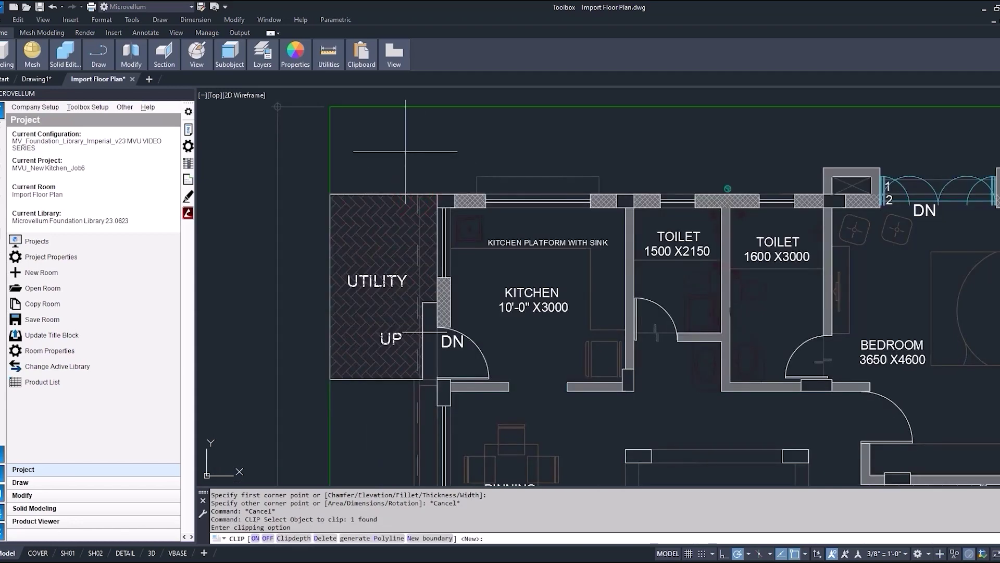
{"action": "key", "text": "Return"}
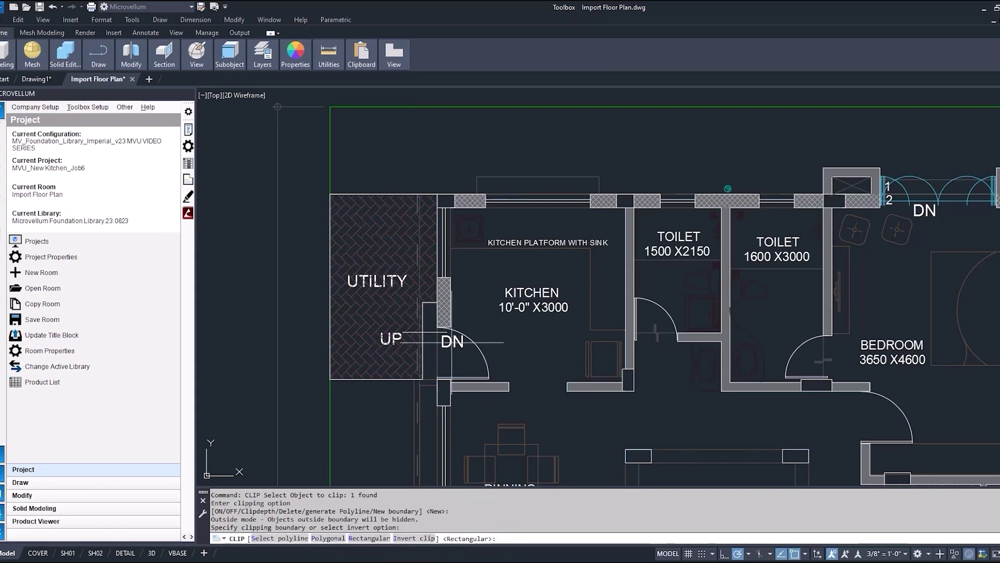
{"action": "key", "text": "Return"}
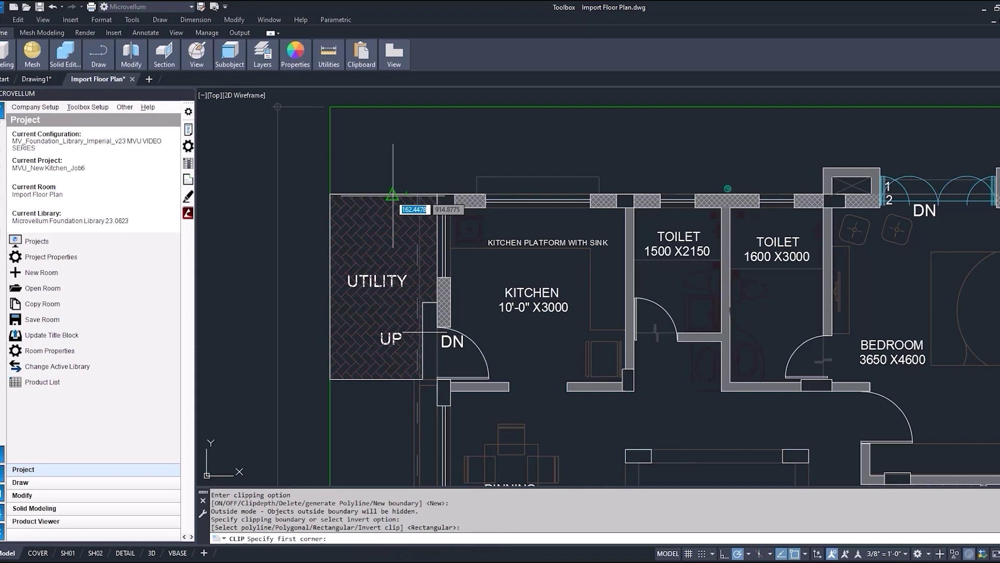
{"action": "left_click", "coordinate": [400, 153]}
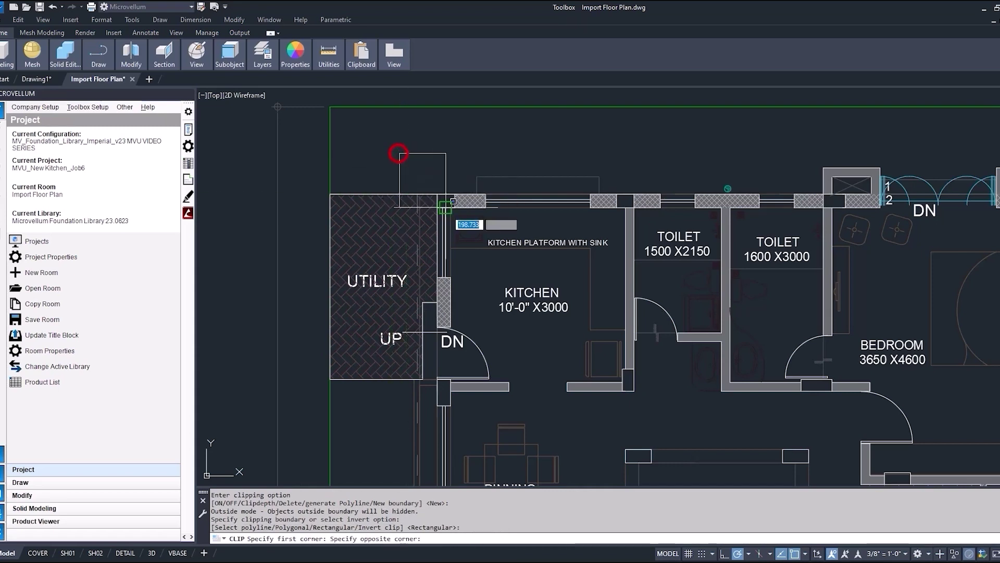
{"action": "left_click", "coordinate": [671, 422]}
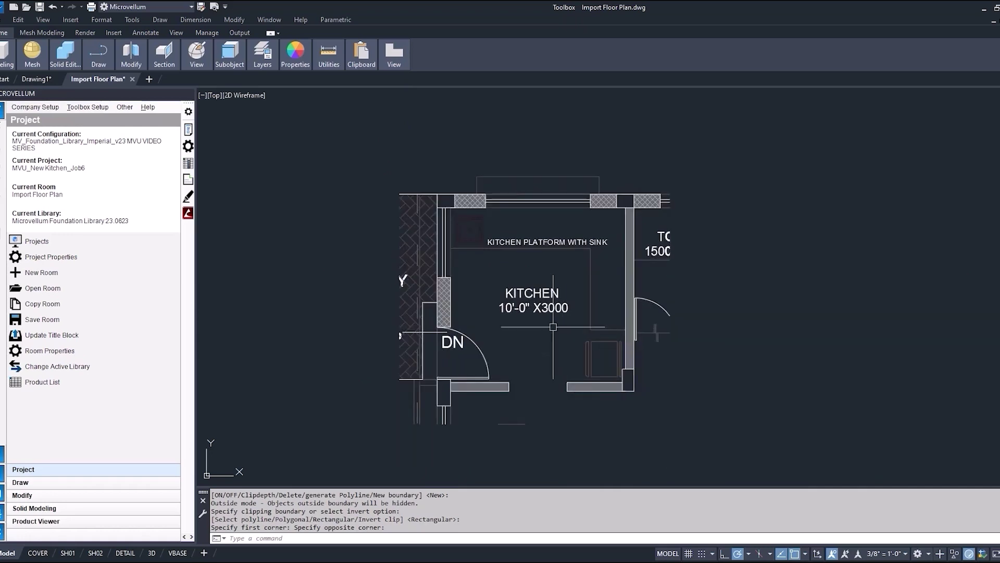
Test the clip's invert grip, then restore it to show only the kitchen
{"action": "middle_click_drag", "start_coordinate": [559, 345], "coordinate": [532, 338]}
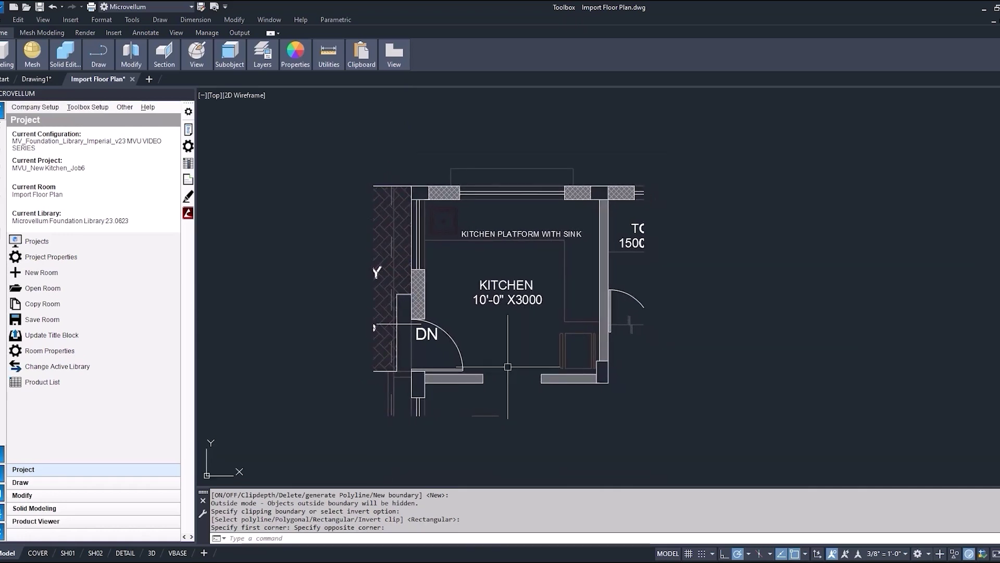
{"action": "left_click", "coordinate": [464, 376]}
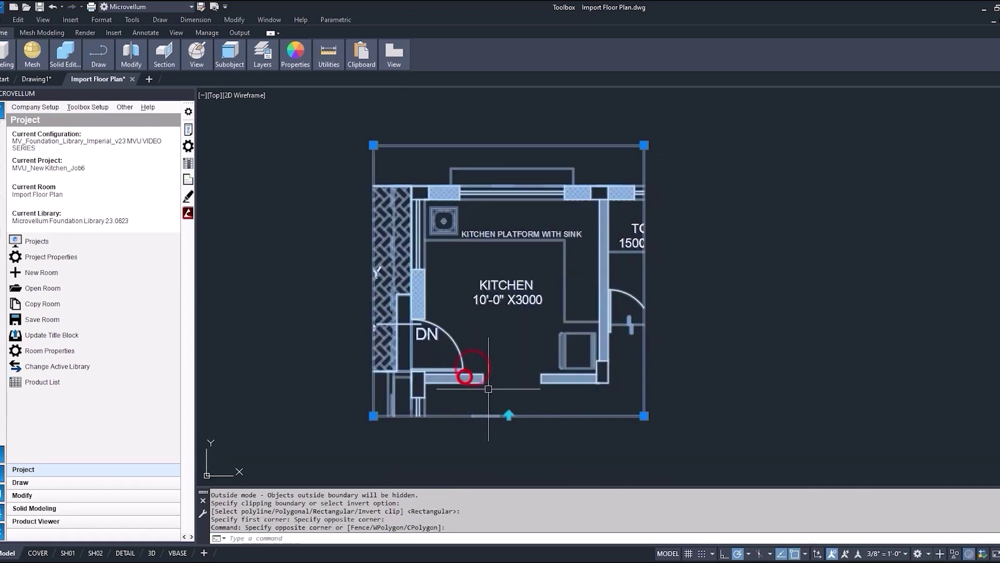
{"action": "left_click", "coordinate": [509, 415]}
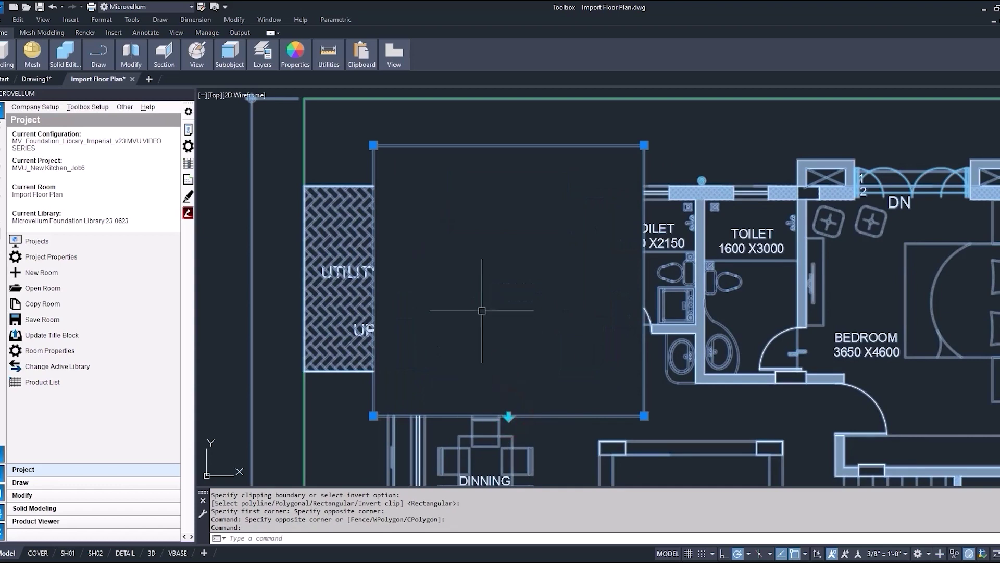
{"action": "left_click", "coordinate": [509, 416]}
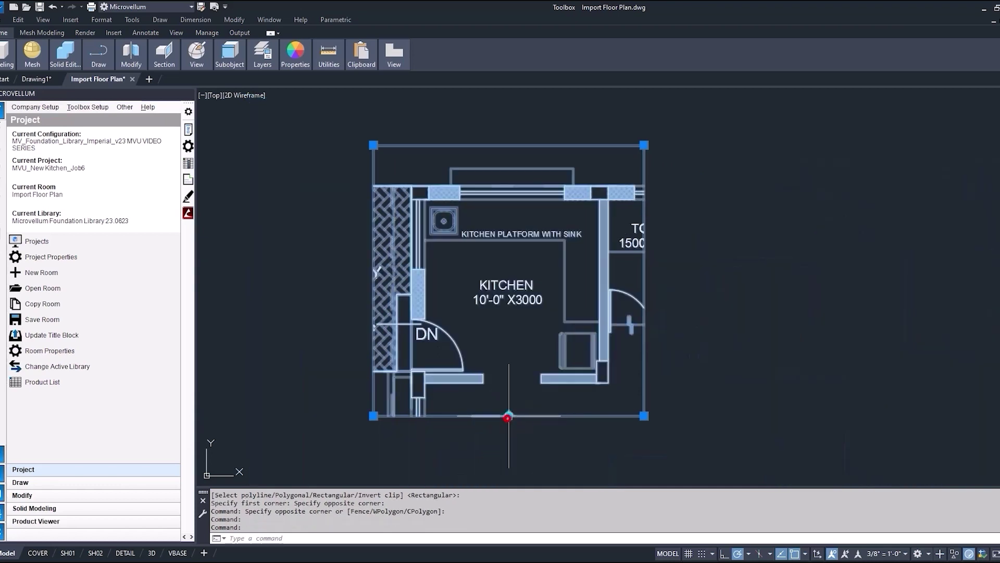
{"action": "key", "text": "Escape"}
{"action": "key", "text": "Escape"}
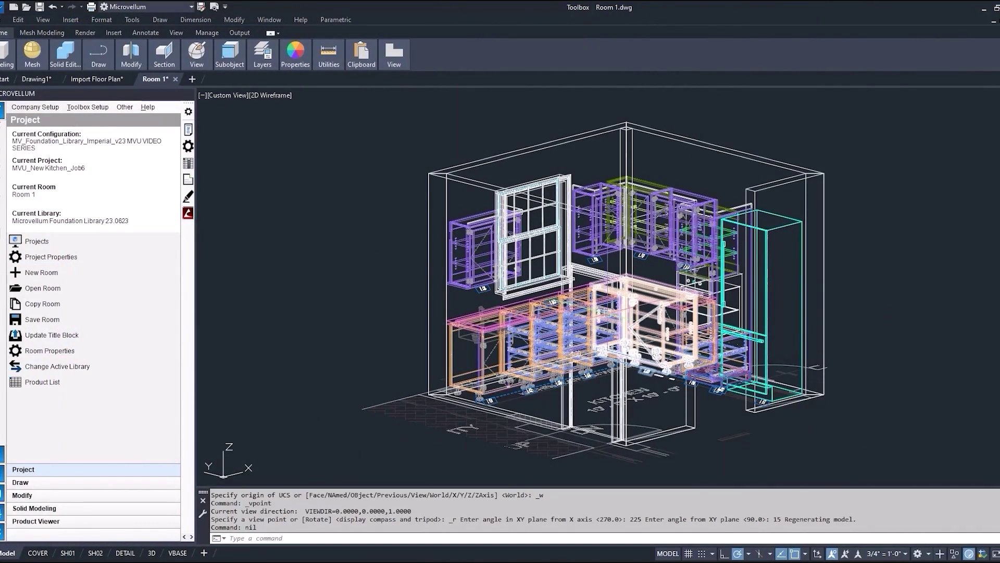
Switch to the top plan view of the kitchen with UPL and recentre it
{"action": "left_click", "coordinate": [232, 95]}
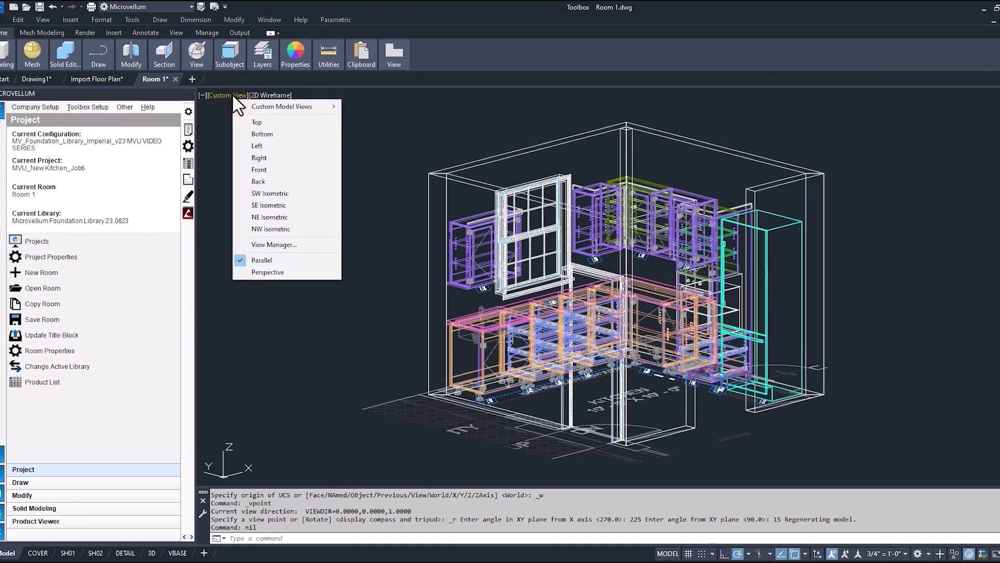
{"action": "key", "text": "Escape"}
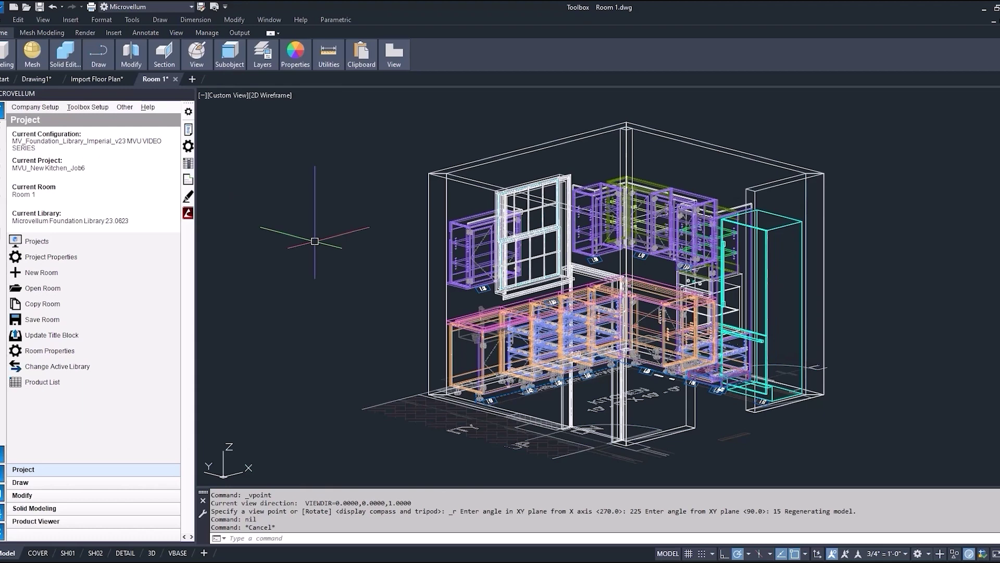
{"action": "type", "text": "UPL"}
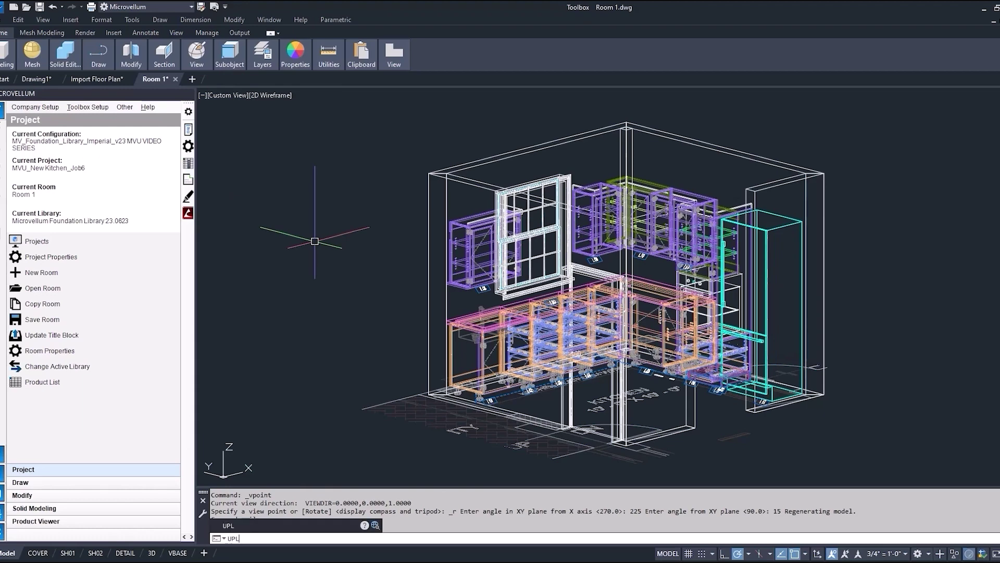
{"action": "key", "text": "Return"}
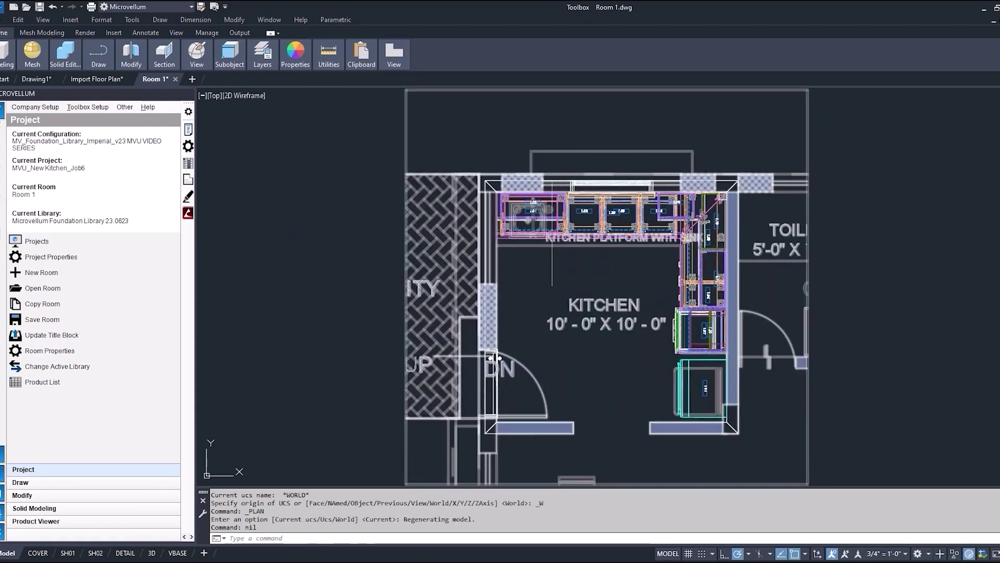
{"action": "middle_click_drag", "start_coordinate": [603, 273], "coordinate": [556, 248]}
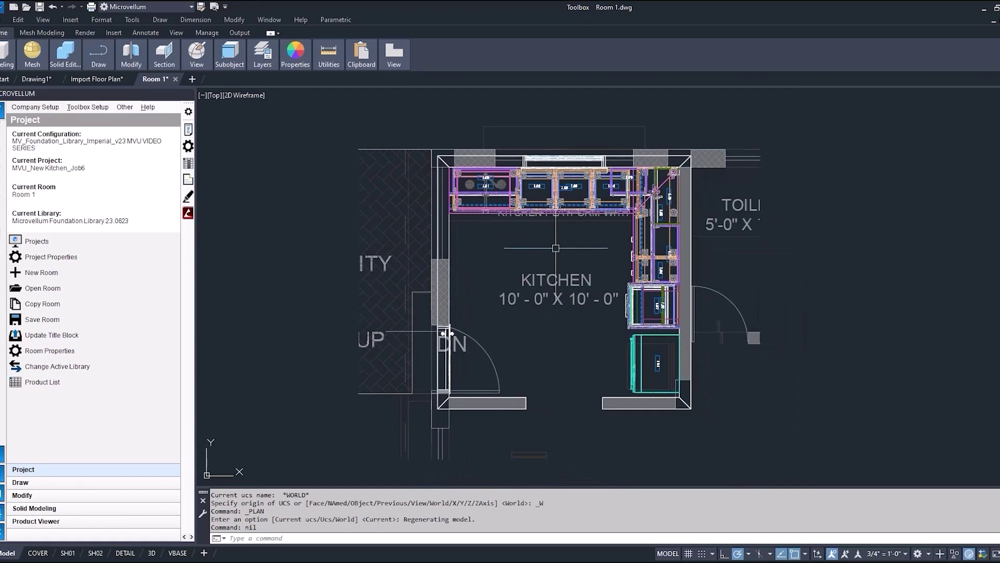
Cycle through the front, left, back and right cabinet elevations (UFR, UE, US, UW)
{"action": "type", "text": "UFR"}
{"action": "key", "text": "Return"}
{"action": "type", "text": "u"}
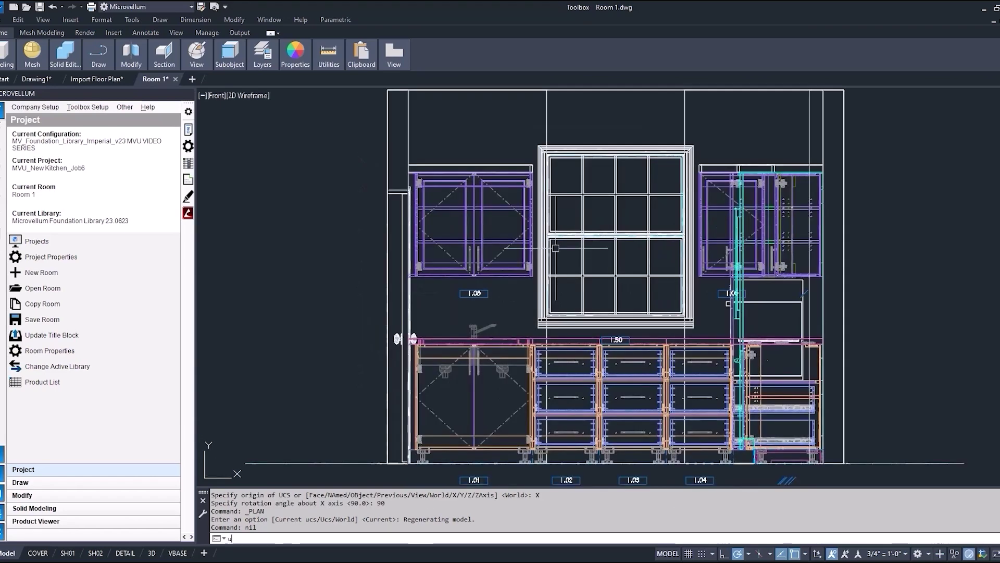
{"action": "type", "text": "e"}
{"action": "key", "text": "Return"}
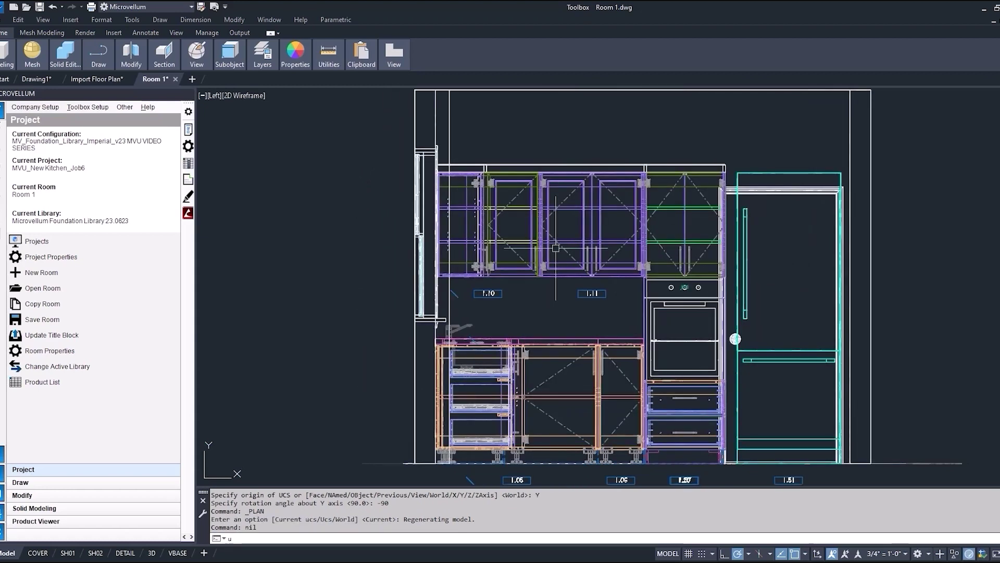
{"action": "type", "text": "us"}
{"action": "key", "text": "Return"}
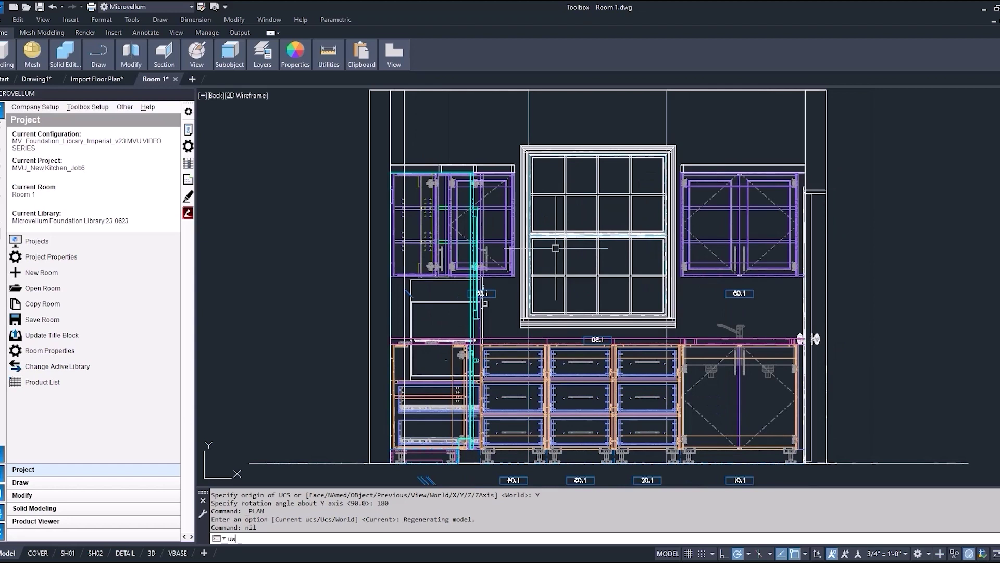
{"action": "type", "text": "uw"}
{"action": "key", "text": "Return"}
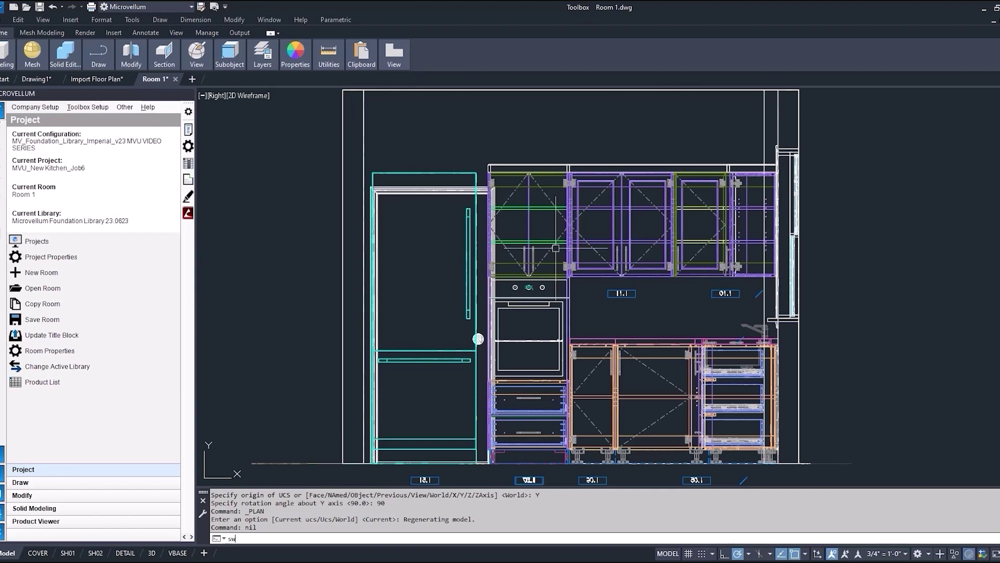
View the kitchen in southwest and northeast isometrics, then return to the top view
{"action": "type", "text": "sw"}
{"action": "key", "text": "Return"}
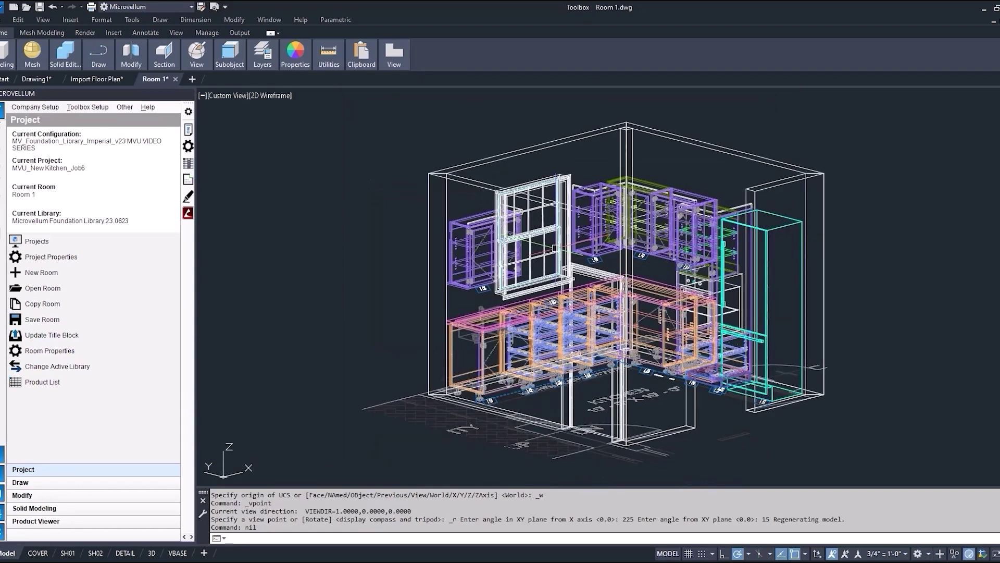
{"action": "type", "text": "ne"}
{"action": "key", "text": "Return"}
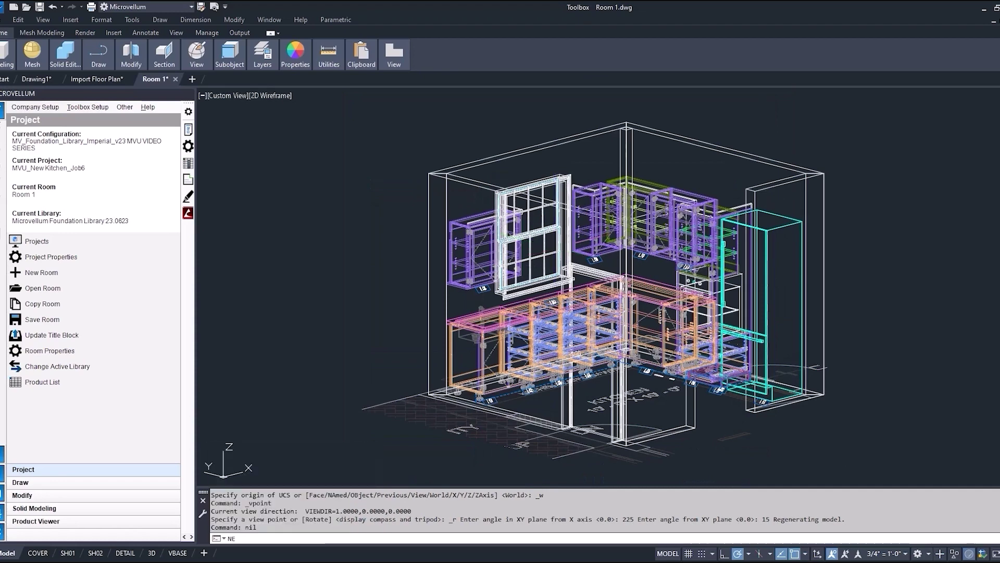
{"action": "type", "text": "top"}
{"action": "key", "text": "Return"}
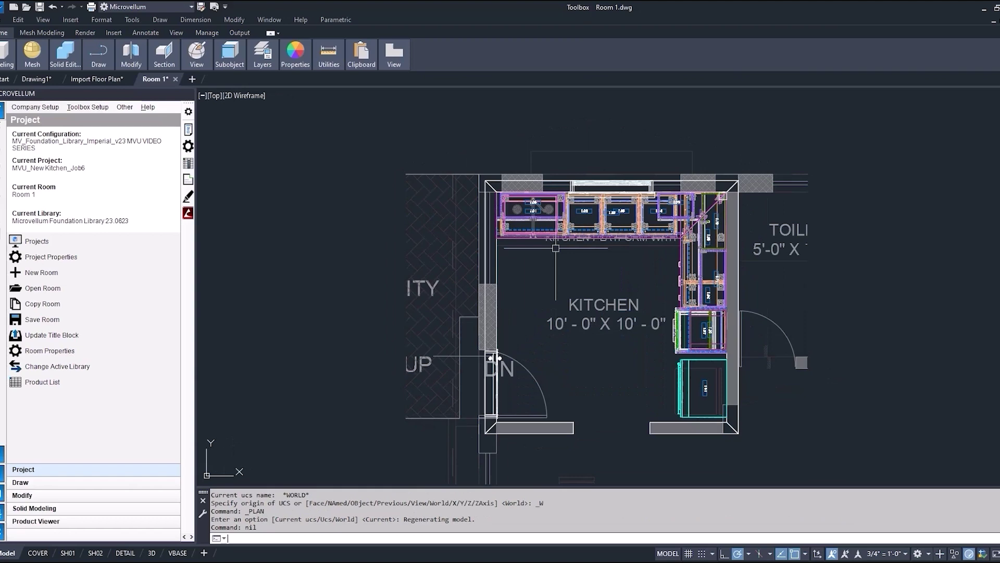
Open the viewport's preset views list to pick an isometric view
{"action": "left_click", "coordinate": [213, 96]}
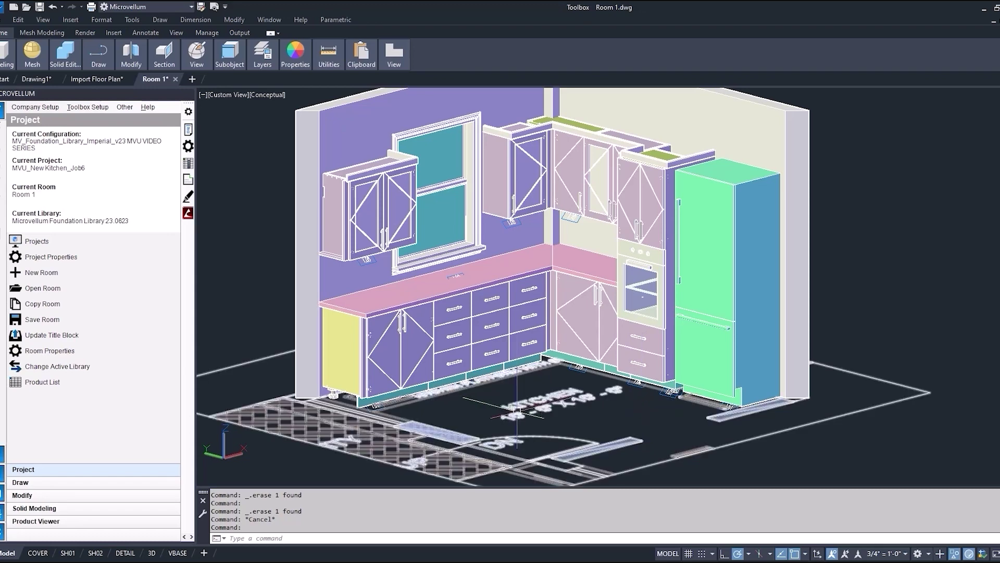
Show Room 1's products in the Product List and select rows 1 to 7
{"action": "left_click", "coordinate": [63, 383]}
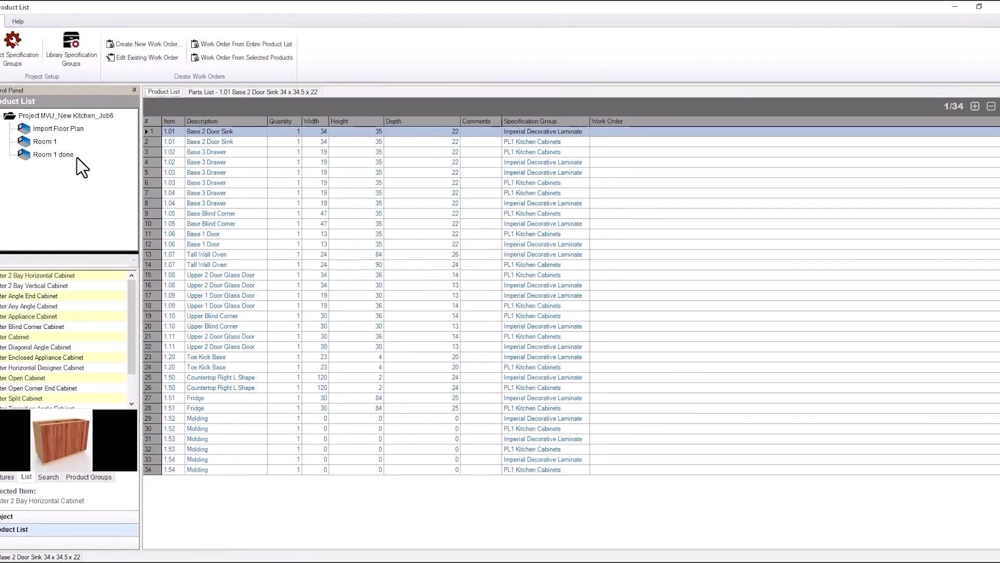
{"action": "left_click", "coordinate": [45, 141]}
{"action": "left_click_drag", "start_coordinate": [276, 131], "coordinate": [281, 181]}
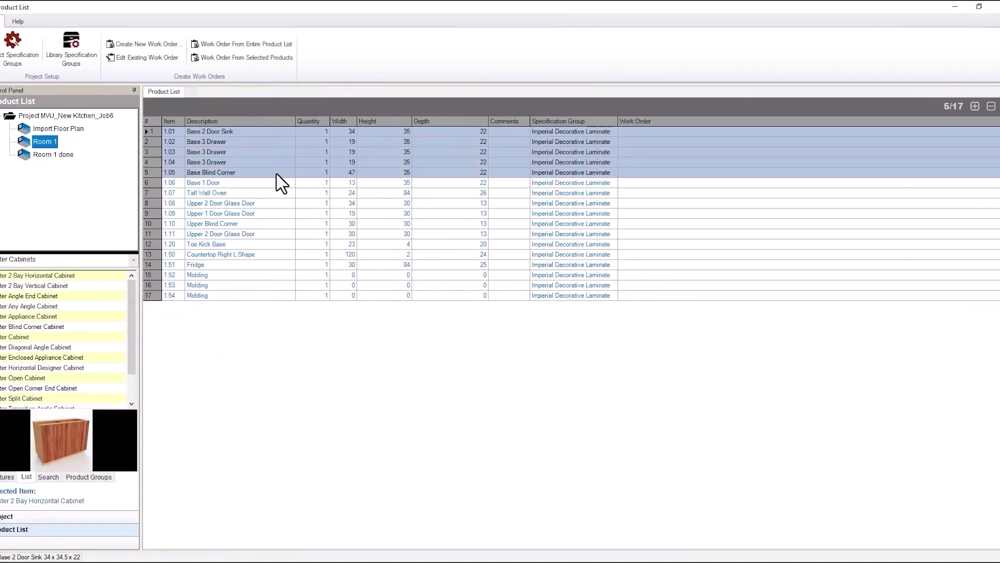
{"action": "left_click_drag", "start_coordinate": [272, 183], "coordinate": [275, 200]}
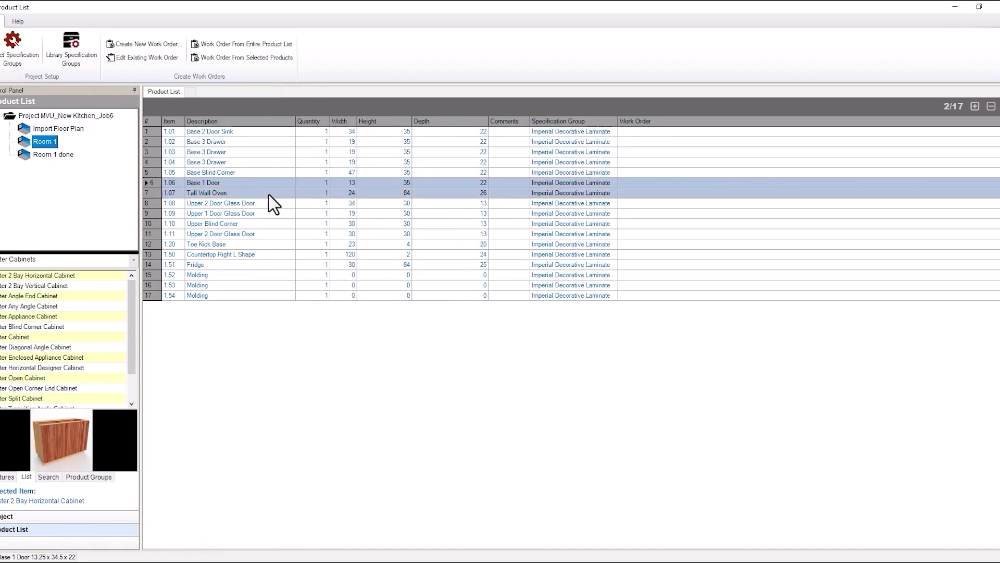
Open the parts lists for 1.08 Upper 2 Door Glass Door and 1.09 Upper 1 Door Glass Door
{"action": "double_click", "coordinate": [269, 203]}
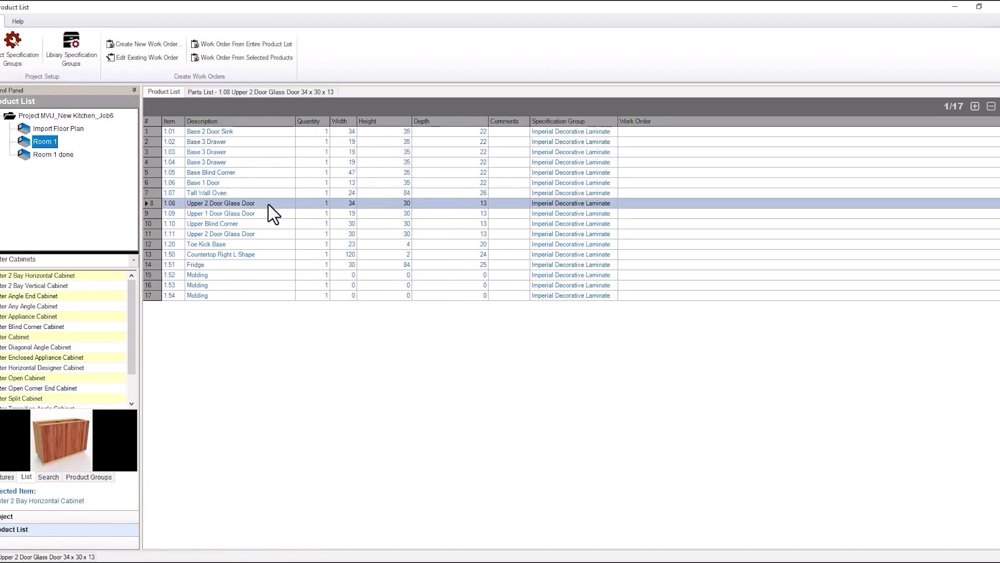
{"action": "left_click_drag", "start_coordinate": [268, 205], "coordinate": [269, 211]}
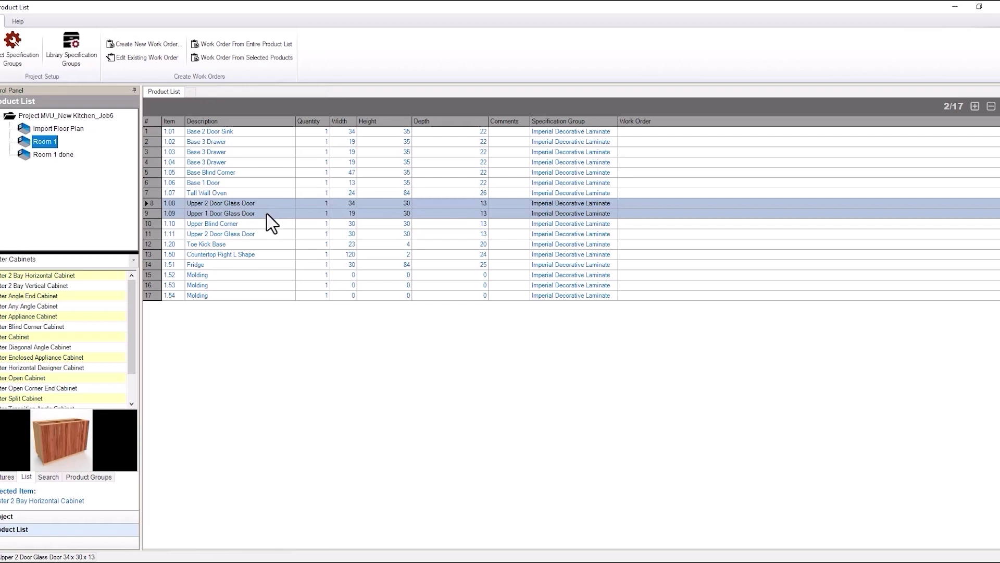
{"action": "double_click", "coordinate": [264, 214]}
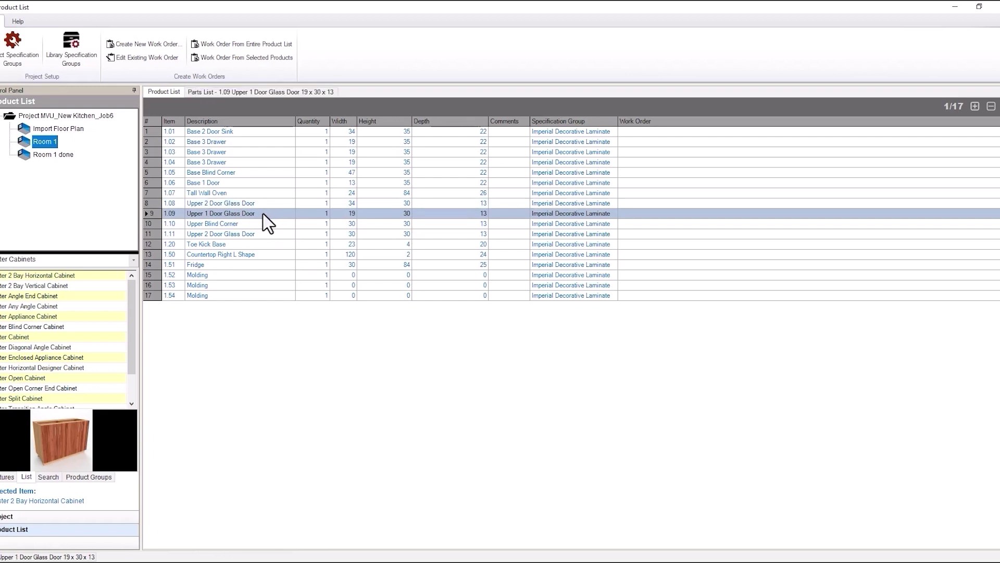
{"action": "left_click_drag", "start_coordinate": [258, 223], "coordinate": [268, 252]}
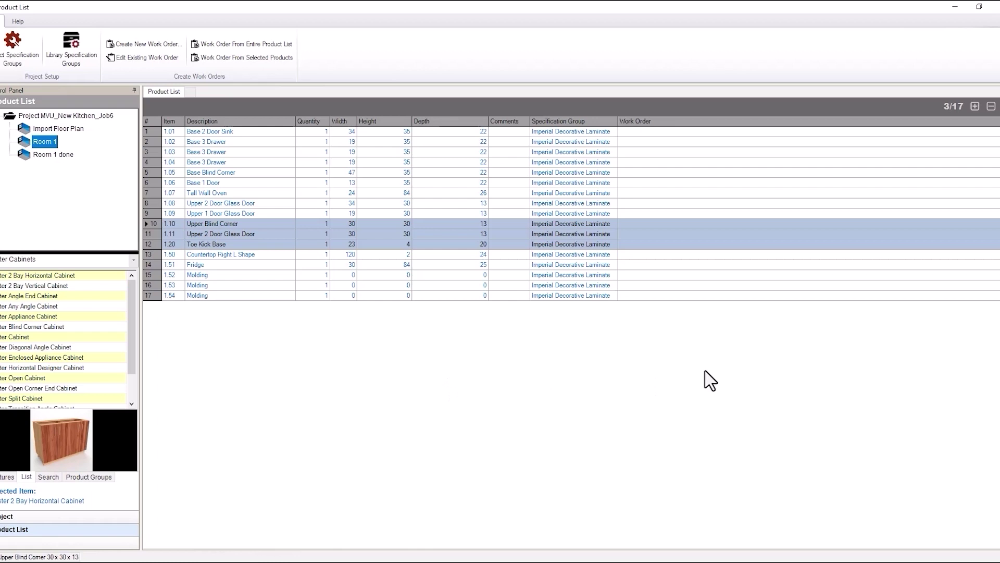
Close the Product List saving its grid settings, and show the drawing in 2D Wireframe
{"action": "left_click", "coordinate": [995, 7]}
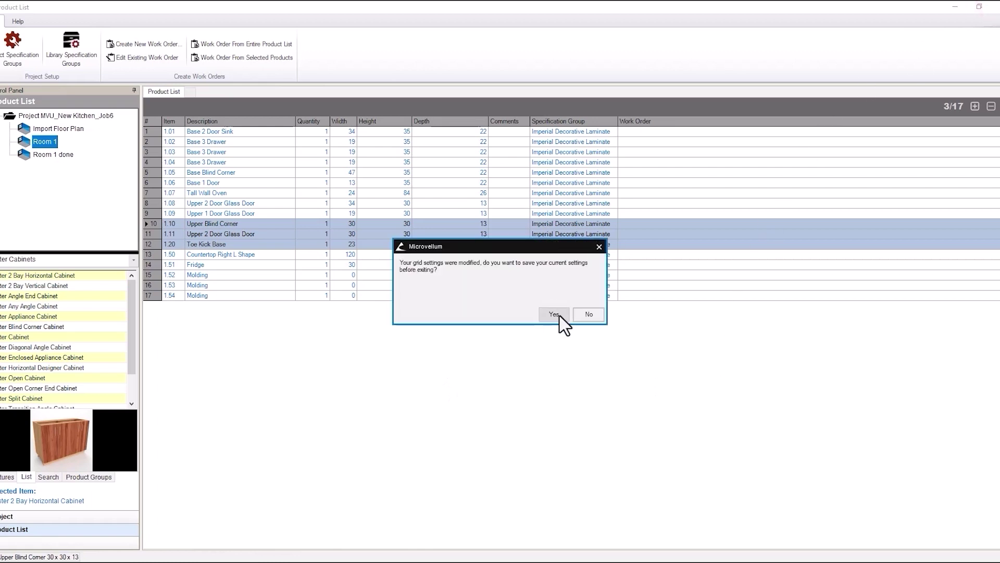
{"action": "left_click", "coordinate": [560, 315]}
{"action": "left_click", "coordinate": [272, 93]}
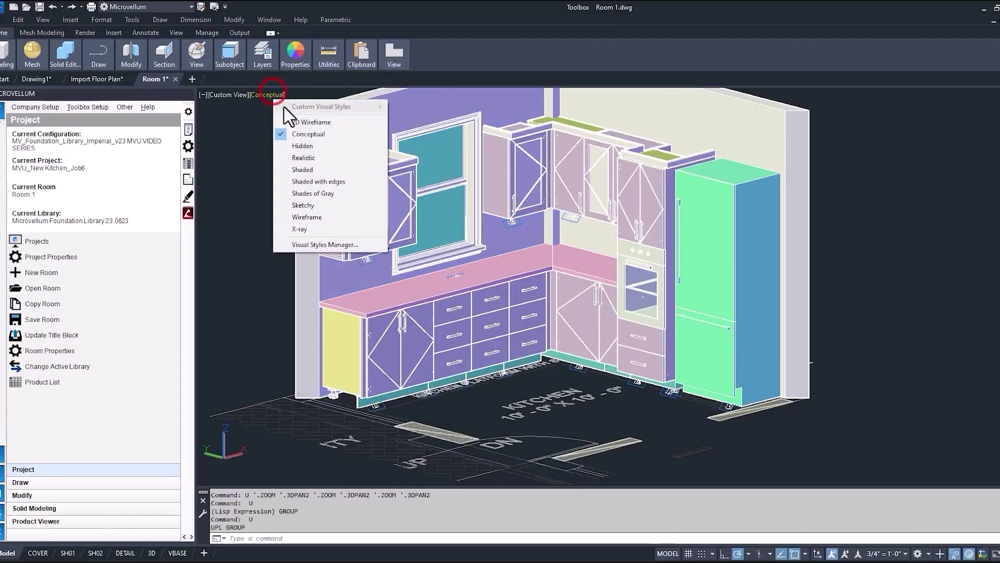
{"action": "left_click", "coordinate": [308, 122]}
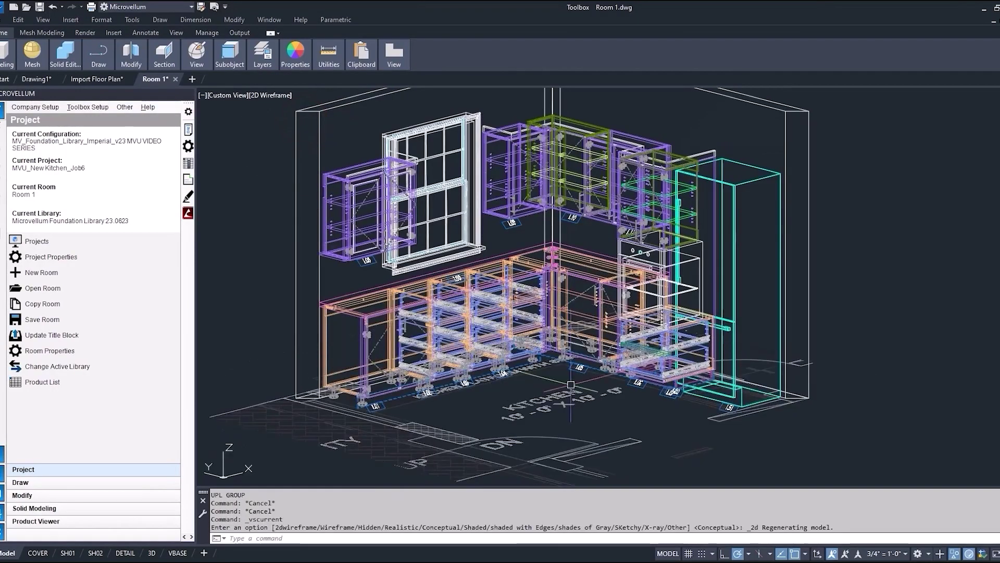
{"action": "middle_click", "coordinate": [571, 384]}
{"action": "middle_click", "coordinate": [571, 385]}
Switch to the top plan view with UPL and check the floor plan block
{"action": "type", "text": "upl"}
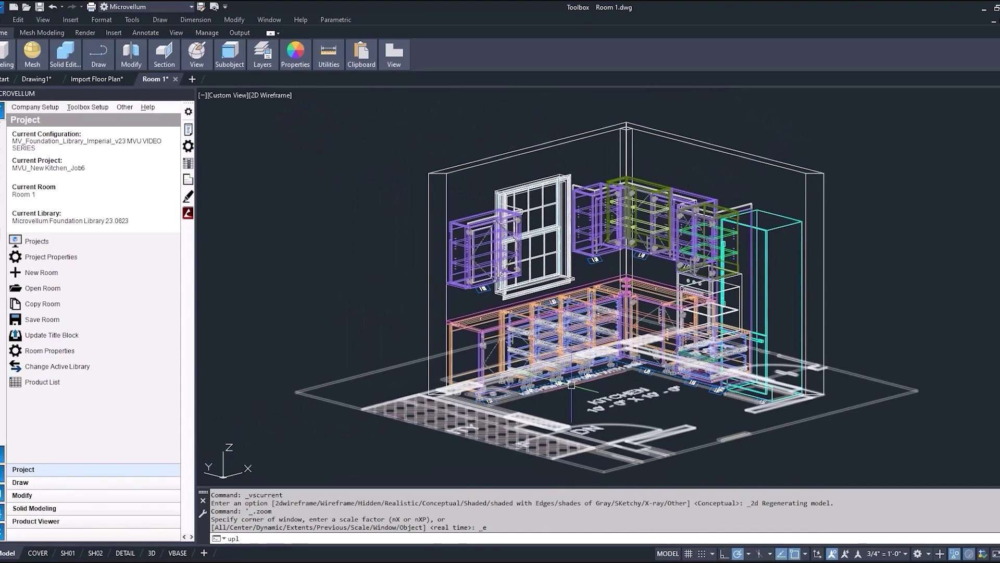
{"action": "key", "text": "Return"}
{"action": "middle_click_drag", "start_coordinate": [570, 340], "coordinate": [560, 320]}
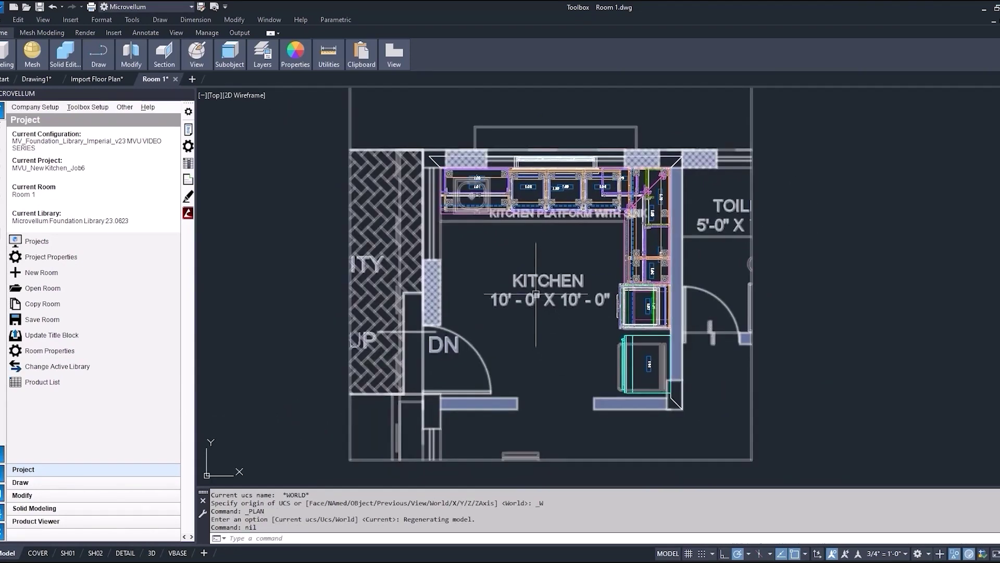
{"action": "scroll", "coordinate": [536, 294], "scroll_direction": "down", "scroll_amount": 3}
{"action": "left_click", "coordinate": [526, 284]}
{"action": "key", "text": "Escape"}
{"action": "key", "text": "Escape"}
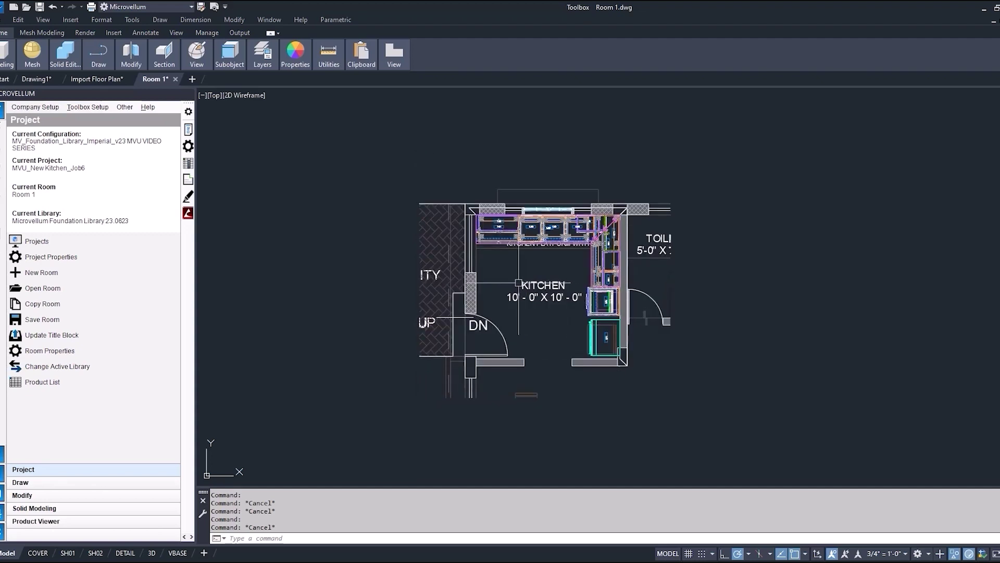
Freeze layer 0 from the Layers dropdown to hide the floor plan, then thaw it again
{"action": "mouse_move", "coordinate": [262, 66]}
{"action": "left_click", "coordinate": [305, 104]}
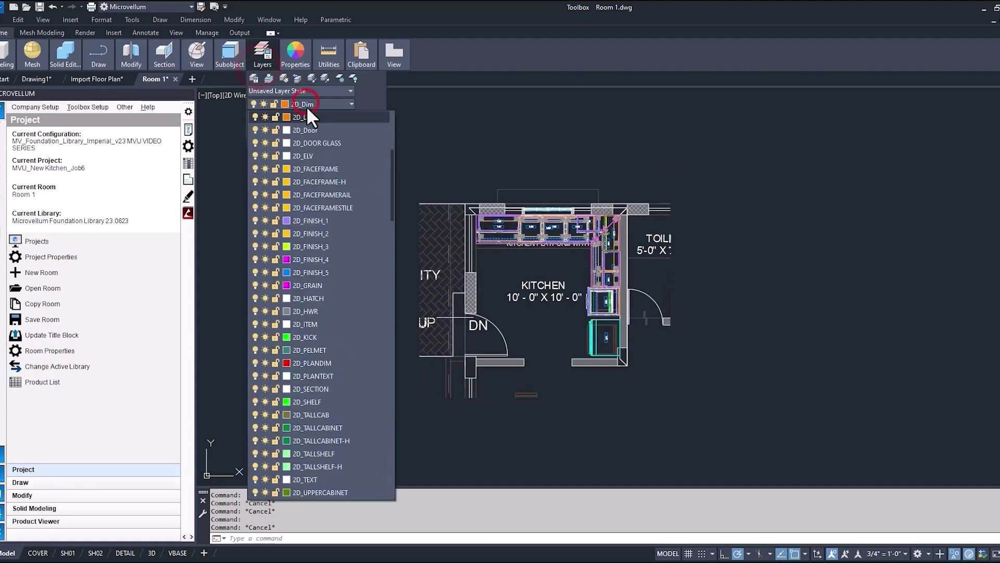
{"action": "left_click_drag", "start_coordinate": [391, 158], "coordinate": [396, 114]}
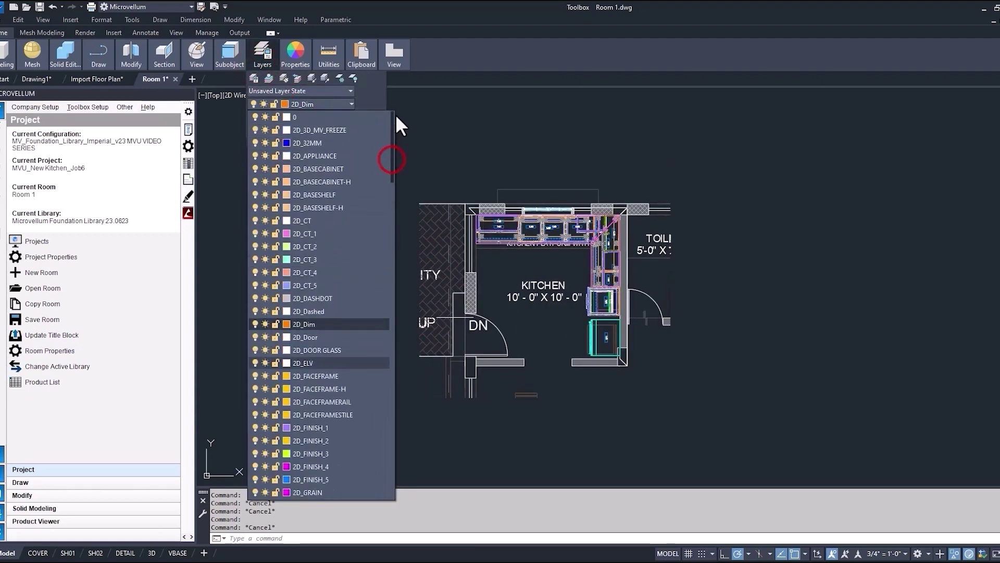
{"action": "left_click", "coordinate": [264, 116]}
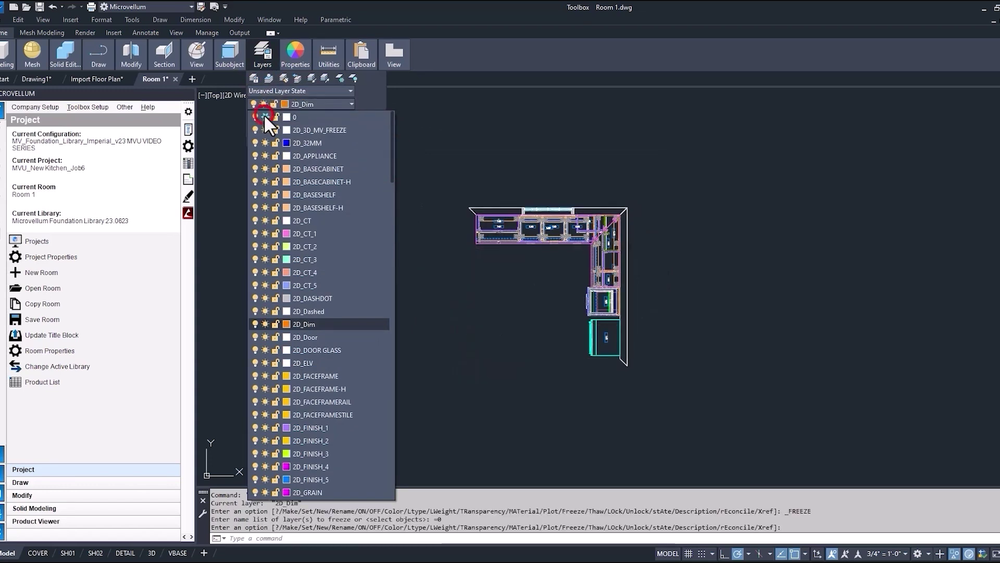
{"action": "left_click", "coordinate": [265, 116]}
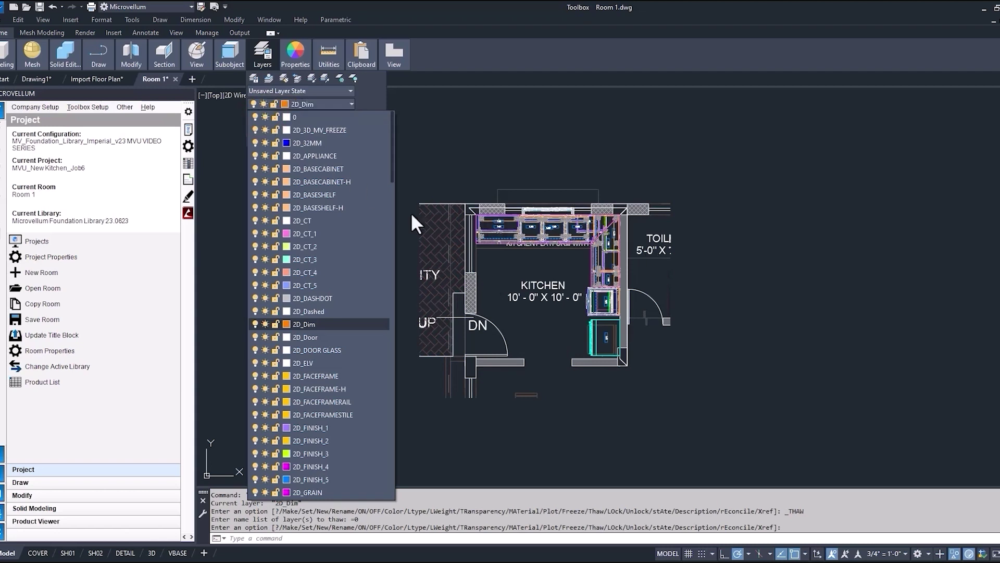
{"action": "left_click", "coordinate": [443, 232]}
{"action": "key", "text": "Escape"}
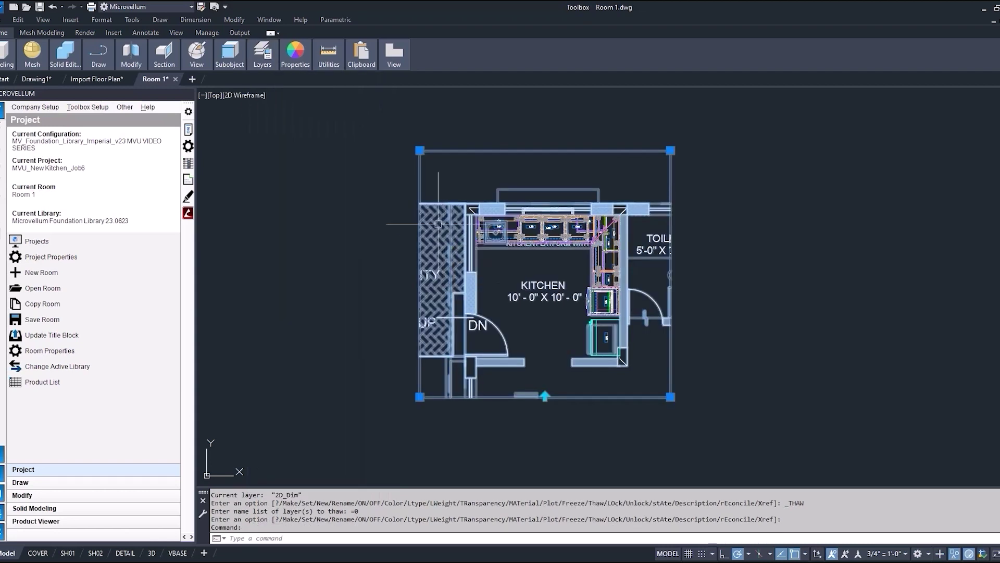
{"action": "mouse_move", "coordinate": [253, 56]}
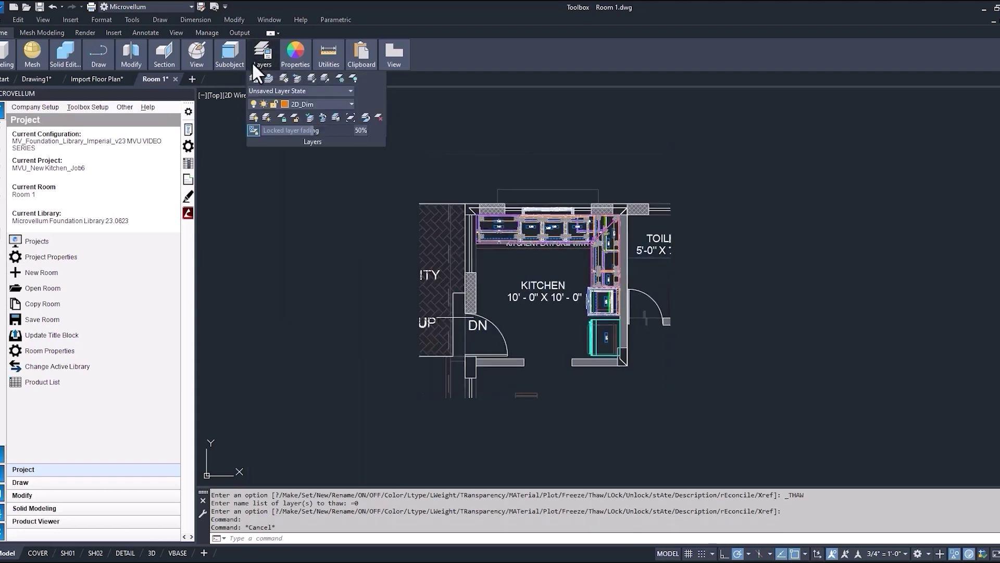
Create a new layer named PDF PLAN in the Layer Properties Manager
{"action": "left_click", "coordinate": [253, 79]}
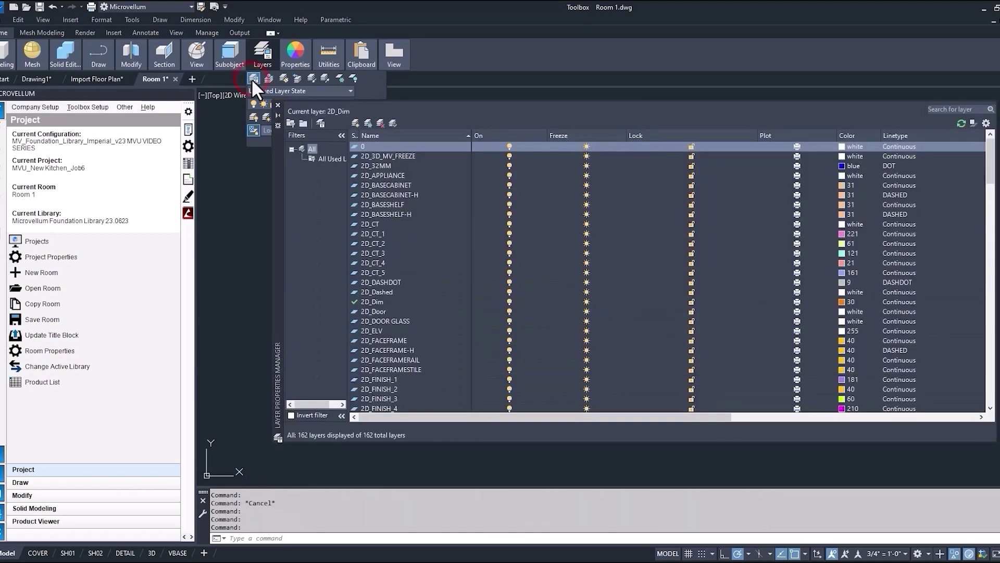
{"action": "left_click", "coordinate": [355, 123]}
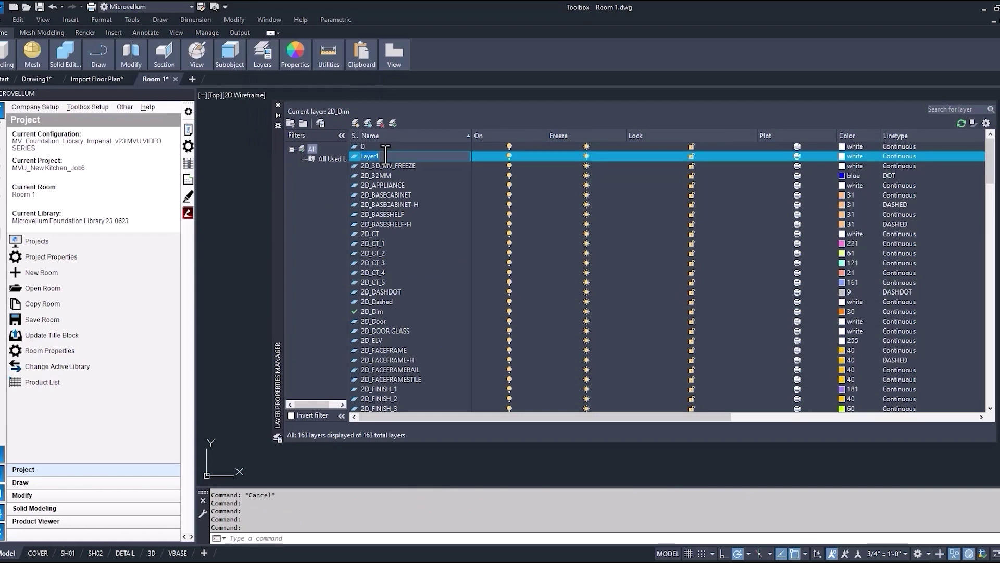
{"action": "type", "text": "pdf"}
{"action": "key", "text": "BackSpace"}
{"action": "key", "text": "BackSpace"}
{"action": "key", "text": "BackSpace"}
{"action": "type", "text": "PDF PLAN"}
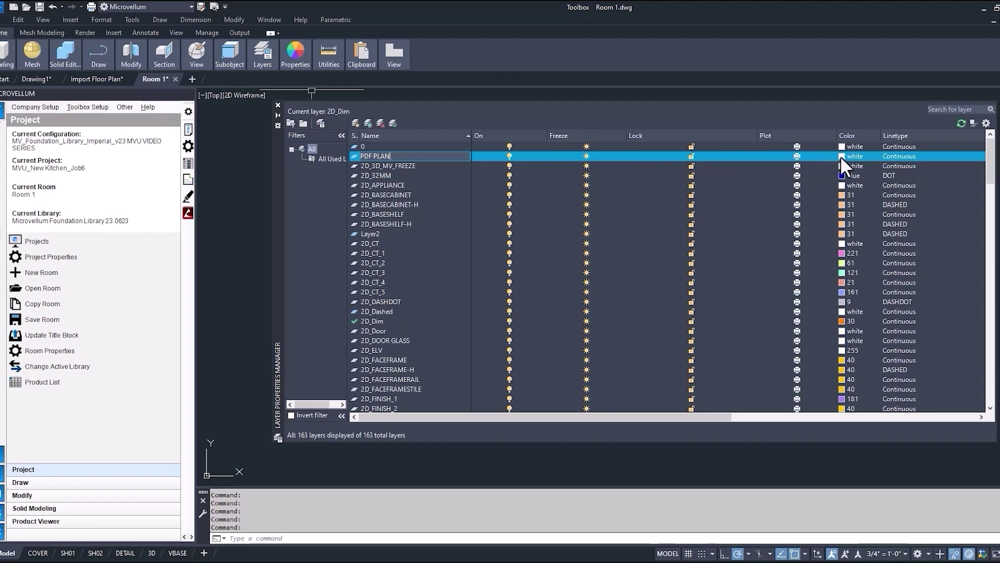
{"action": "left_click", "coordinate": [981, 417]}
{"action": "left_click", "coordinate": [981, 417]}
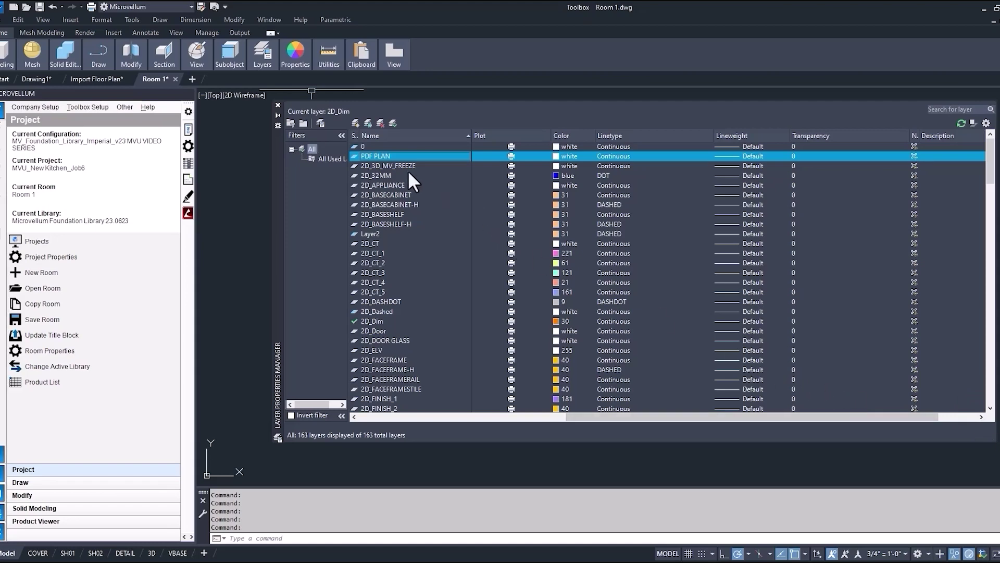
Move the floor-plan block onto the PDF PLAN layer through its Properties
{"action": "left_click", "coordinate": [277, 104]}
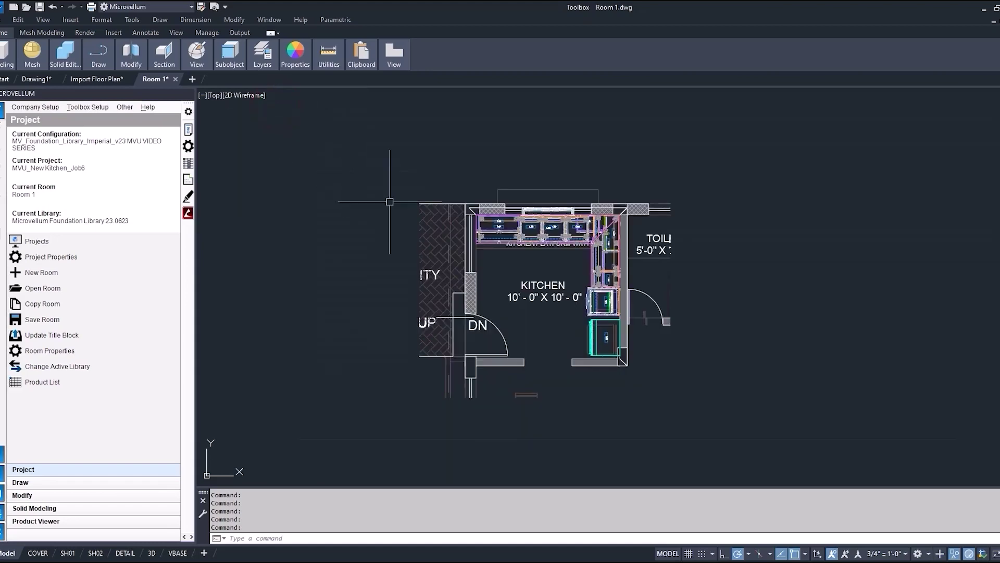
{"action": "left_click", "coordinate": [430, 230]}
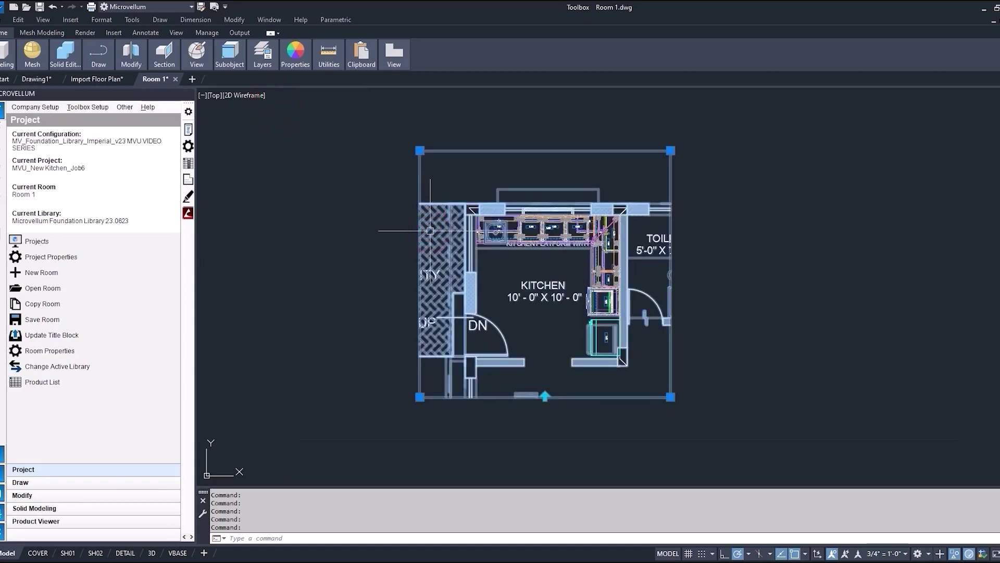
{"action": "right_click", "coordinate": [430, 230]}
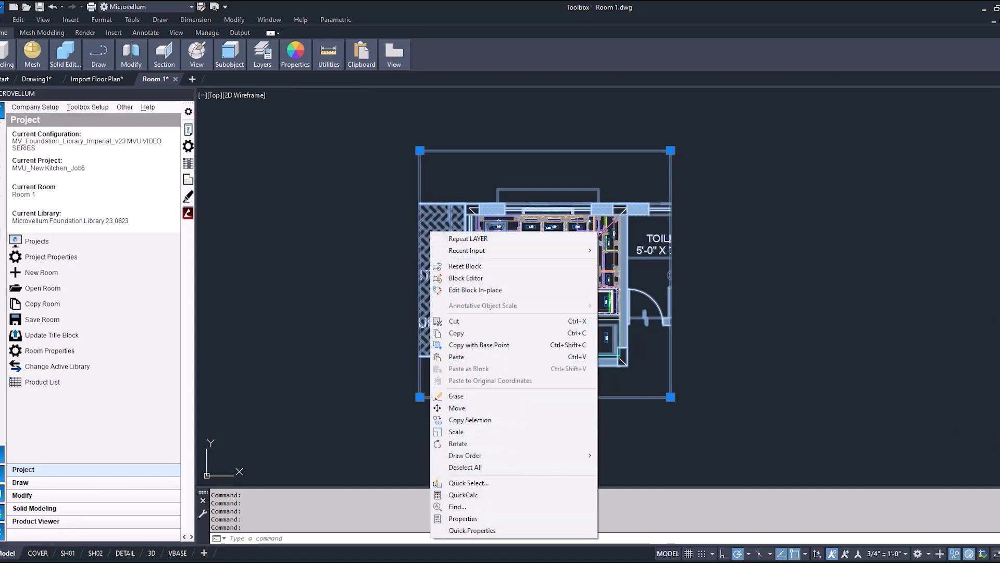
{"action": "left_click", "coordinate": [492, 520]}
{"action": "left_click", "coordinate": [962, 147]}
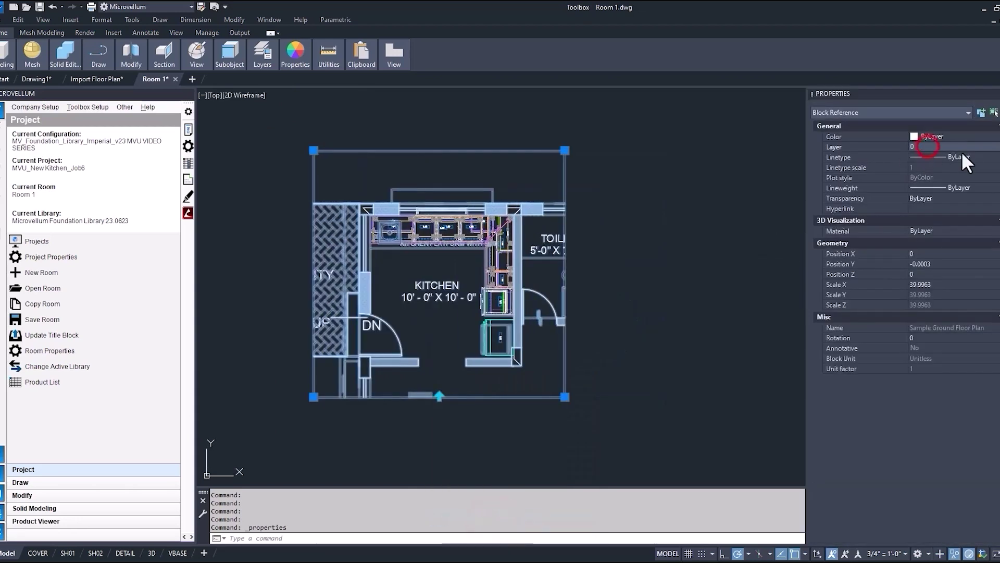
{"action": "left_click", "coordinate": [995, 147]}
{"action": "scroll", "coordinate": [954, 204], "scroll_direction": "down", "scroll_amount": 10}
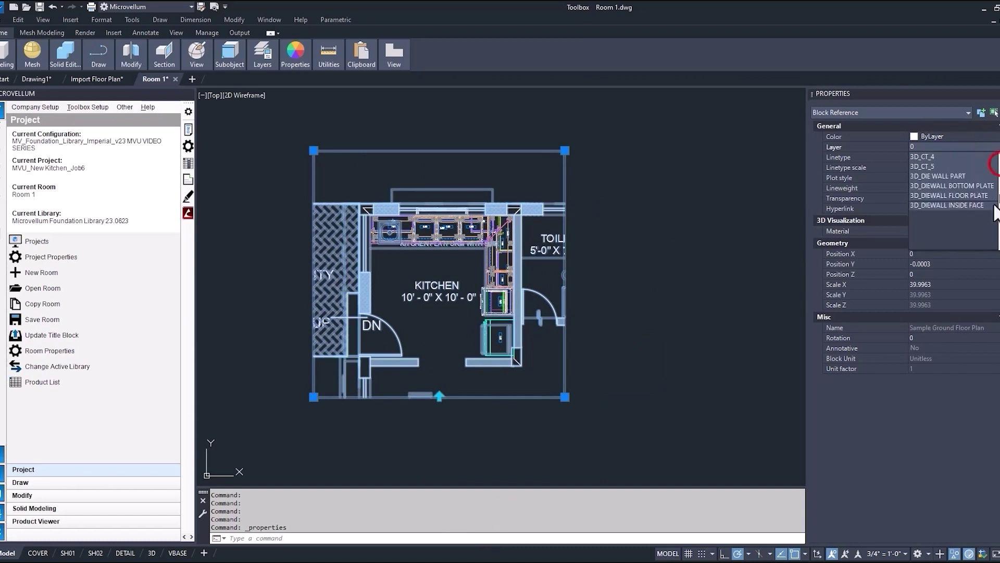
{"action": "left_click", "coordinate": [936, 174]}
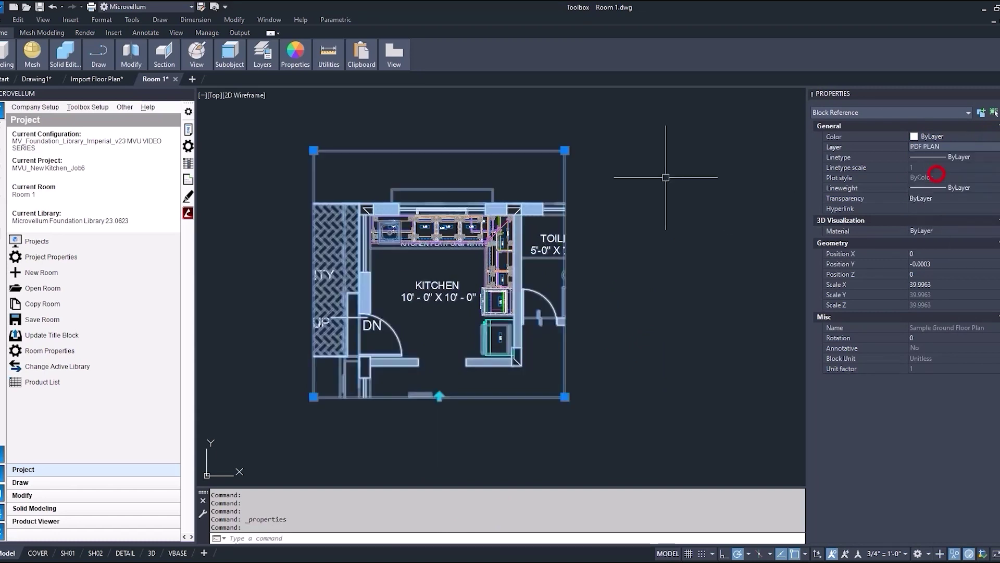
{"action": "key", "text": "Escape"}
{"action": "key", "text": "Escape"}
Freeze PDF PLAN from the Layers dropdown to hide the floor plan, then thaw it
{"action": "left_click", "coordinate": [263, 62]}
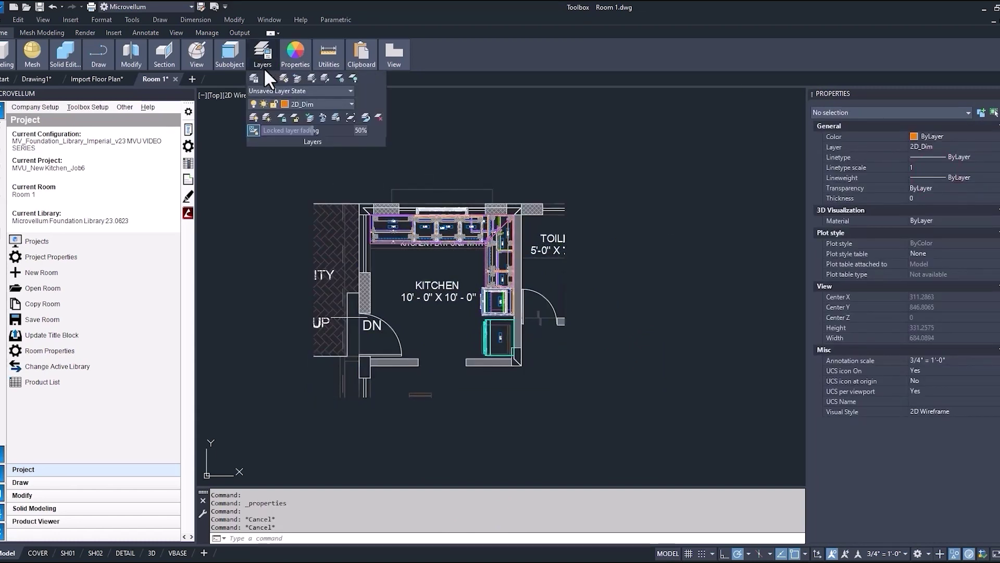
{"action": "left_click", "coordinate": [350, 103]}
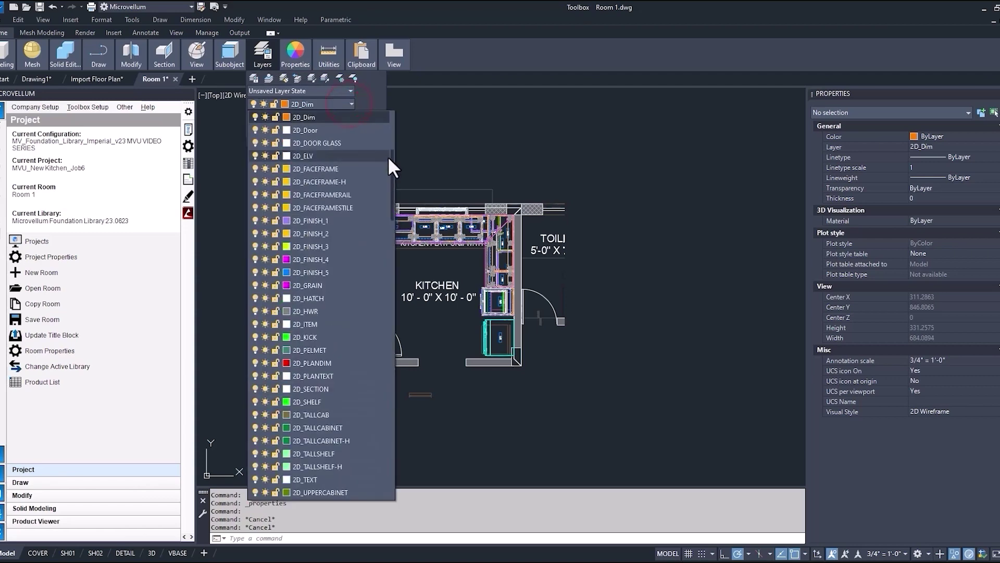
{"action": "left_click_drag", "start_coordinate": [391, 165], "coordinate": [389, 405]}
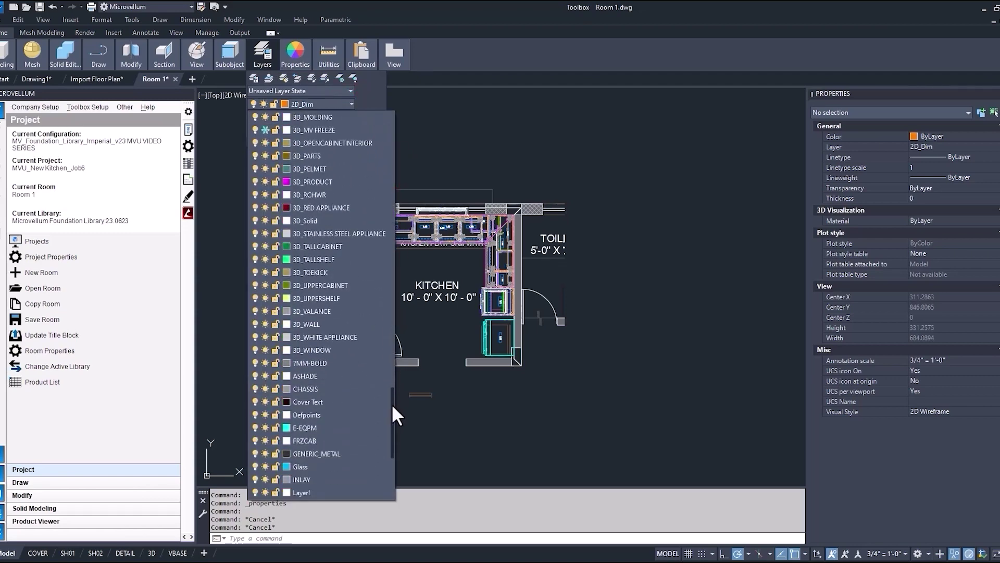
{"action": "left_click_drag", "start_coordinate": [391, 405], "coordinate": [386, 446]}
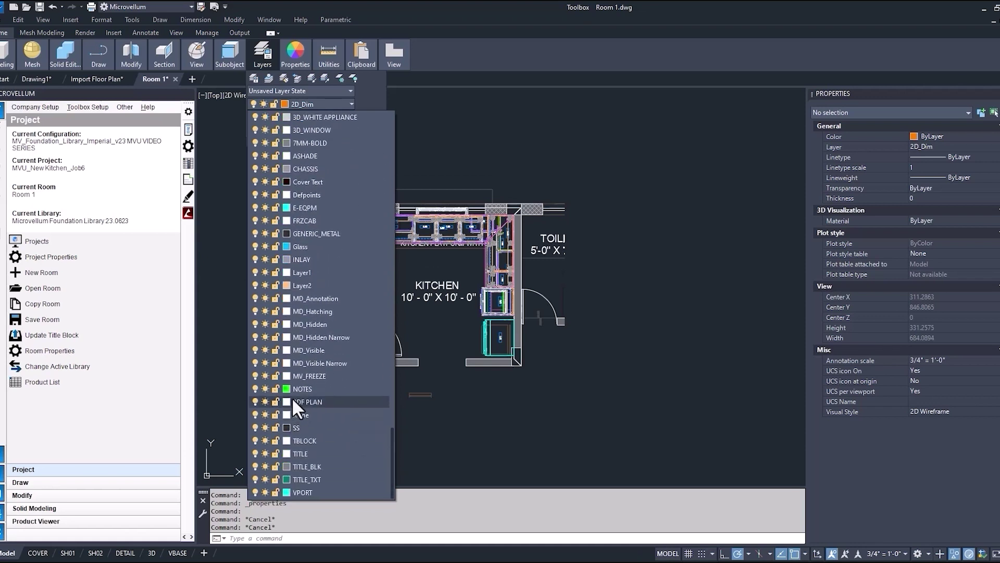
{"action": "left_click", "coordinate": [264, 401]}
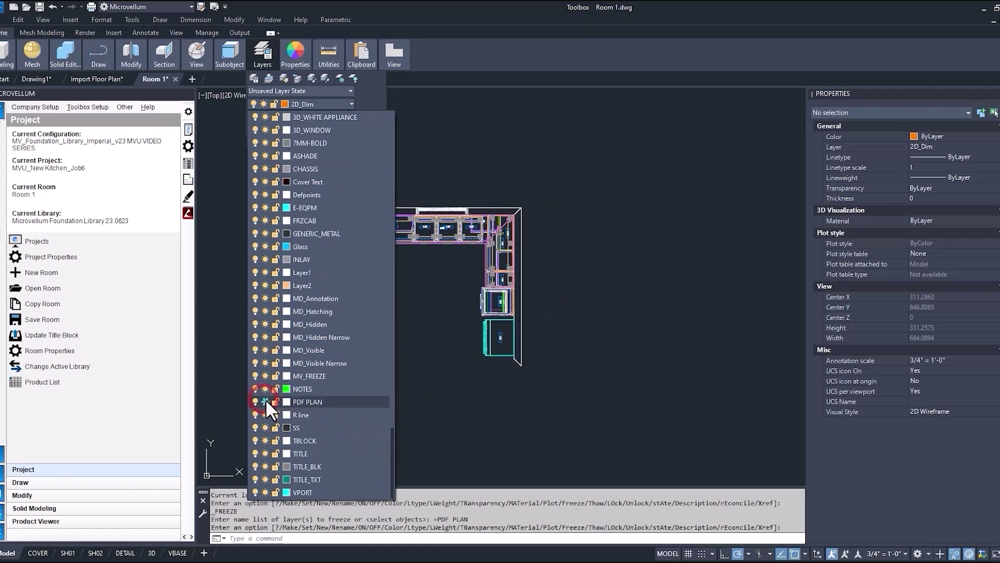
{"action": "left_click", "coordinate": [265, 402]}
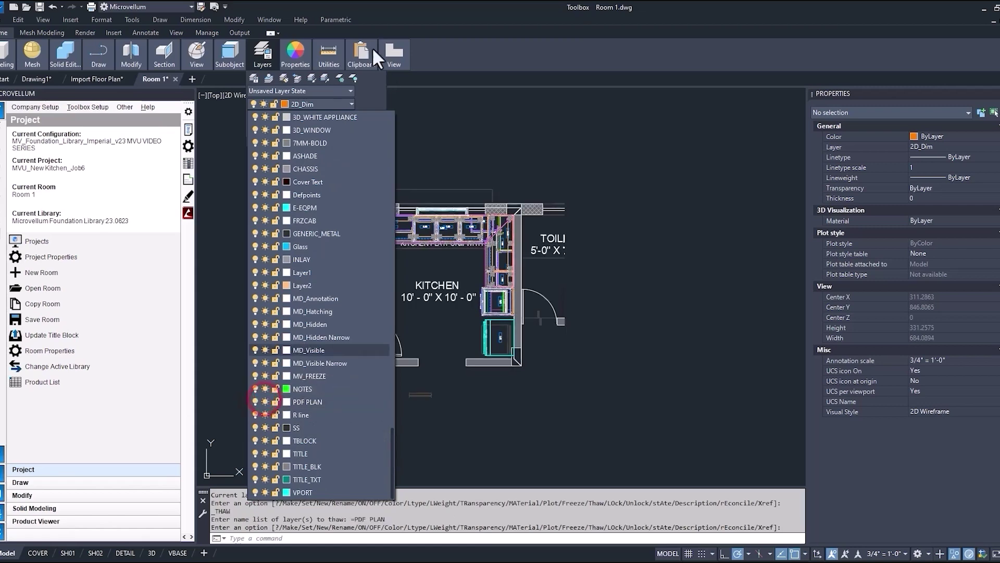
{"action": "left_click", "coordinate": [522, 145]}
{"action": "type", "text": "LAYFRZ"}
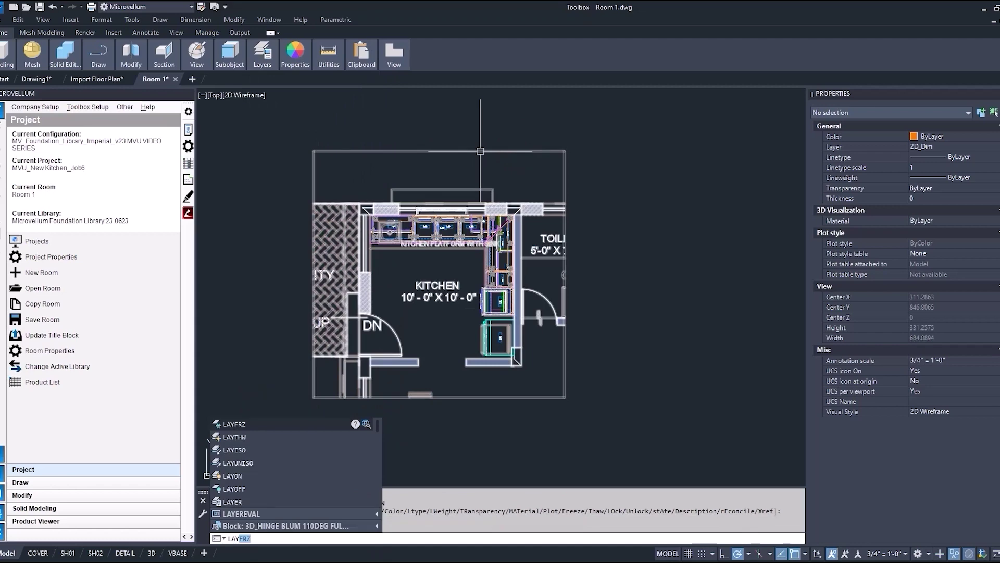
Freeze the floor plan's layer with LAYFRZ, then end object isolation to restore the walls
{"action": "key", "text": "Return"}
{"action": "left_click", "coordinate": [460, 152]}
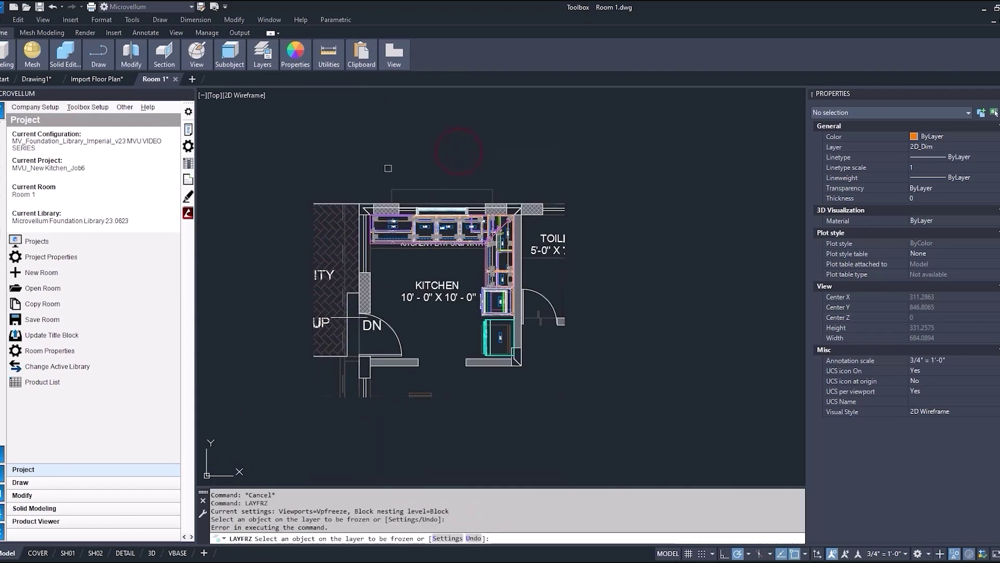
{"action": "left_click", "coordinate": [342, 205]}
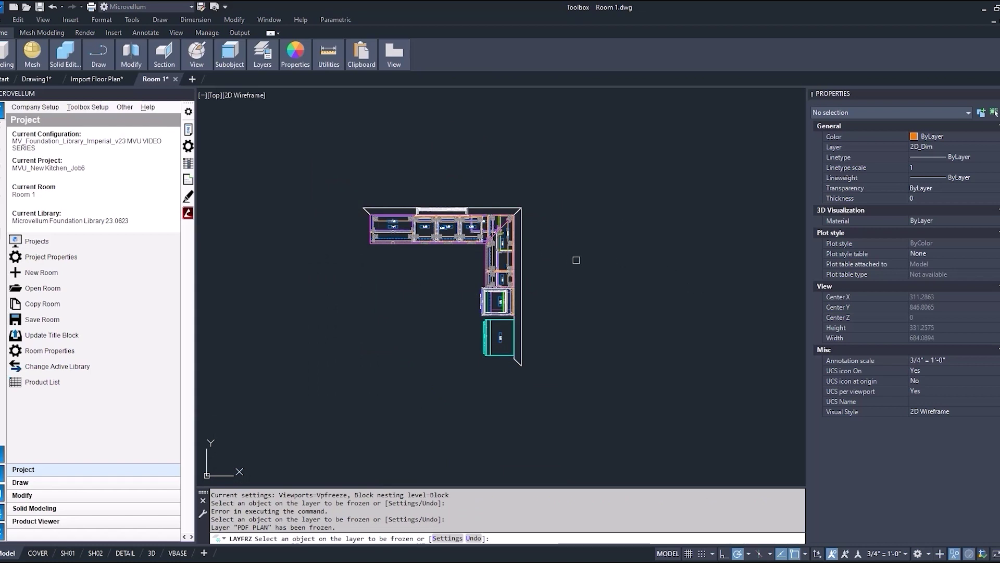
{"action": "key", "text": "Return"}
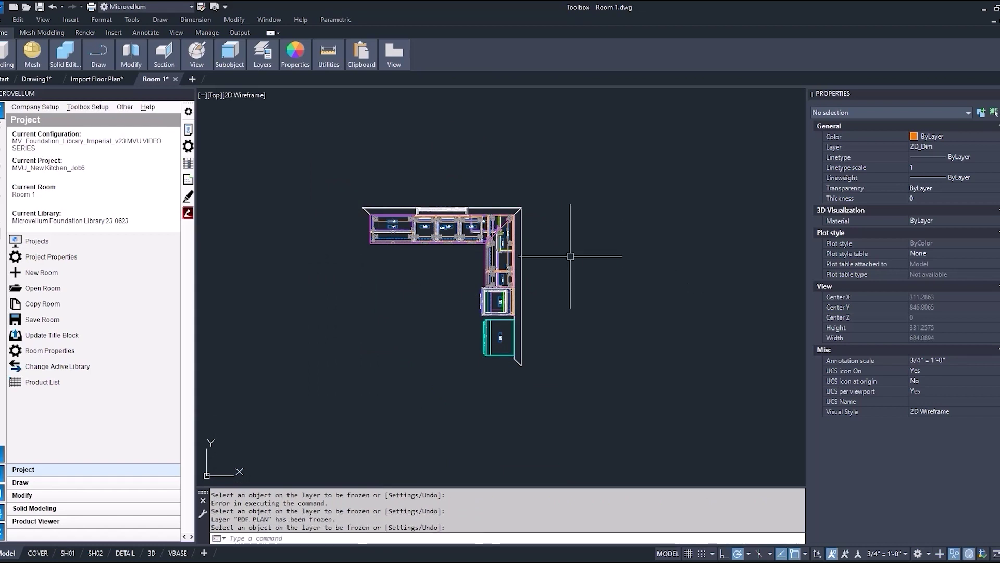
{"action": "left_click", "coordinate": [953, 554]}
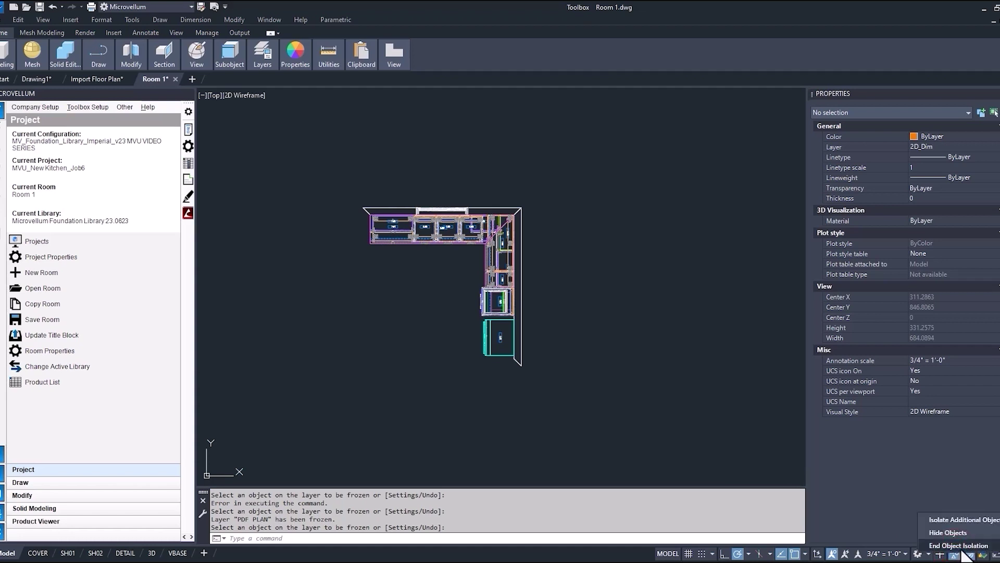
{"action": "left_click", "coordinate": [959, 544]}
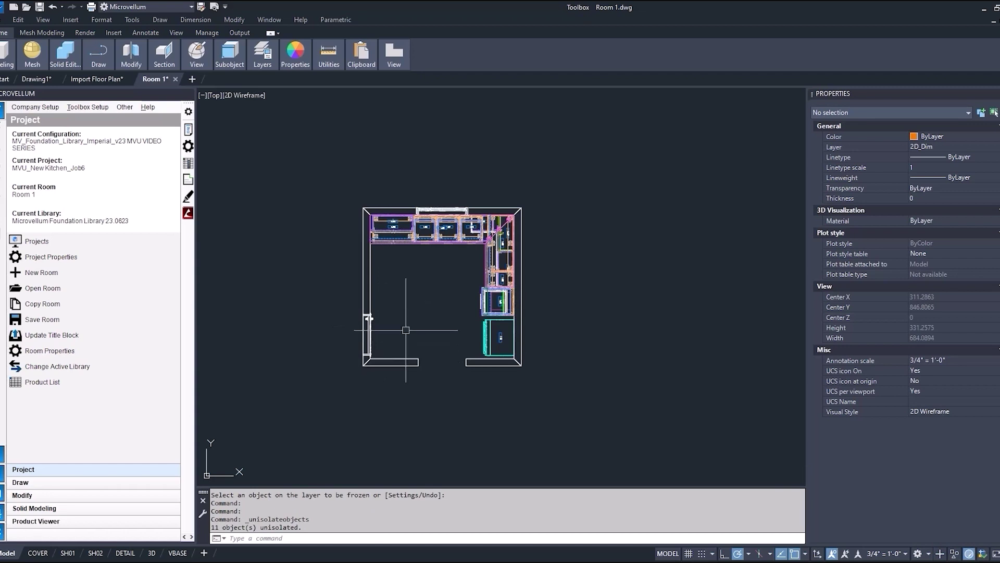
Thaw all layers with LAYTHW and invert the plan block's clip to reveal surrounding rooms
{"action": "type", "text": "LAY"}
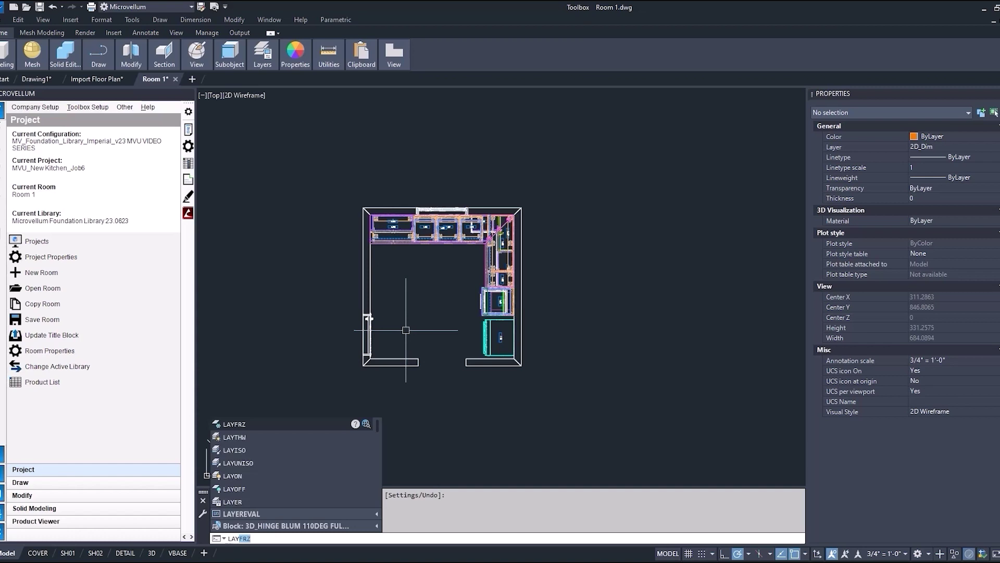
{"action": "type", "text": "THW"}
{"action": "key", "text": "Return"}
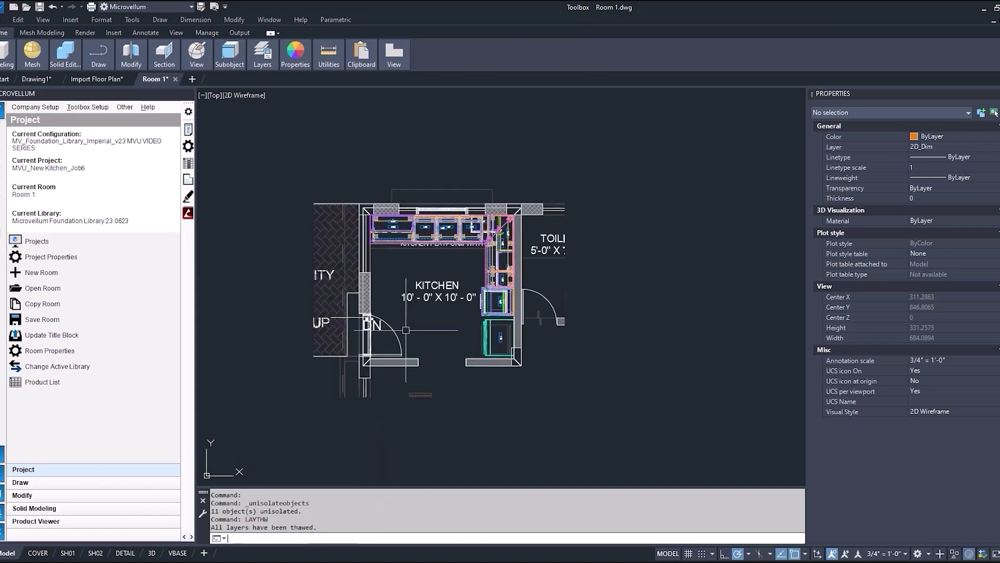
{"action": "left_click", "coordinate": [320, 285]}
{"action": "left_click", "coordinate": [439, 398]}
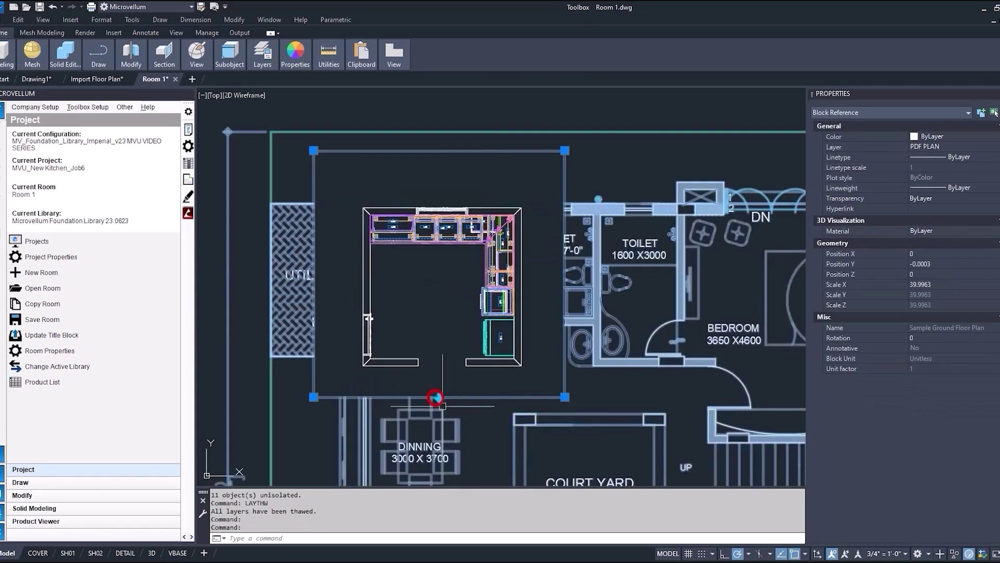
{"action": "key", "text": "Escape"}
{"action": "key", "text": "Escape"}
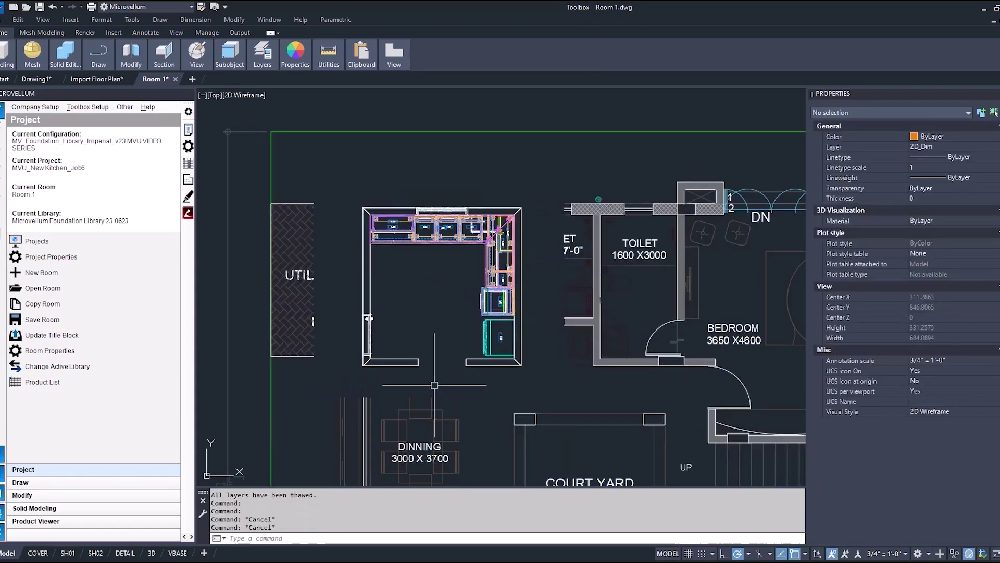